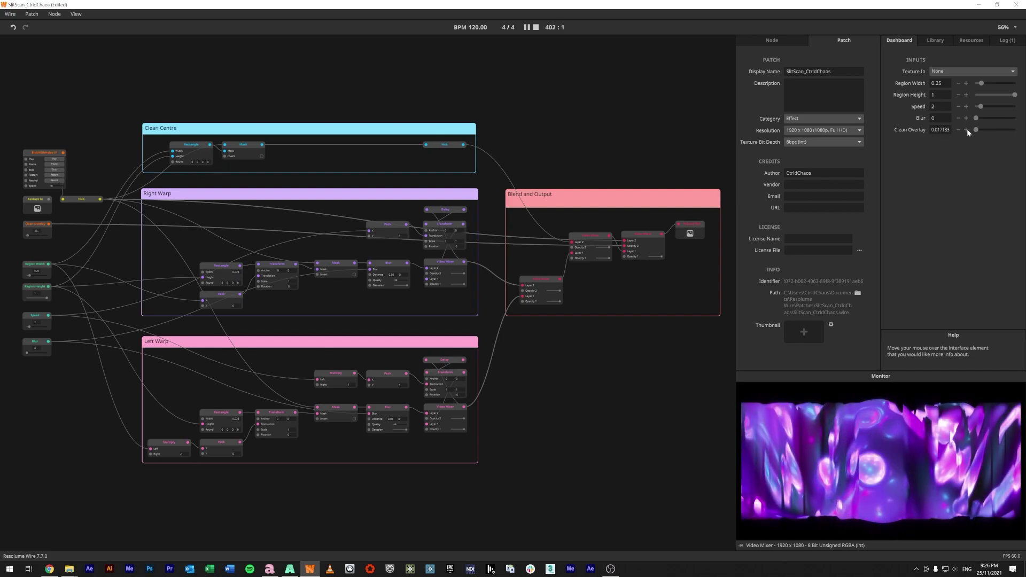
Set the dashboard inputs to Region Width about 0.287, Region Height 1, Speed about 2.25 and Blur 1.
mouse_move(983, 82)
mouse_down()
mouse_move(994, 86)
mouse_move(980, 85)
mouse_up()
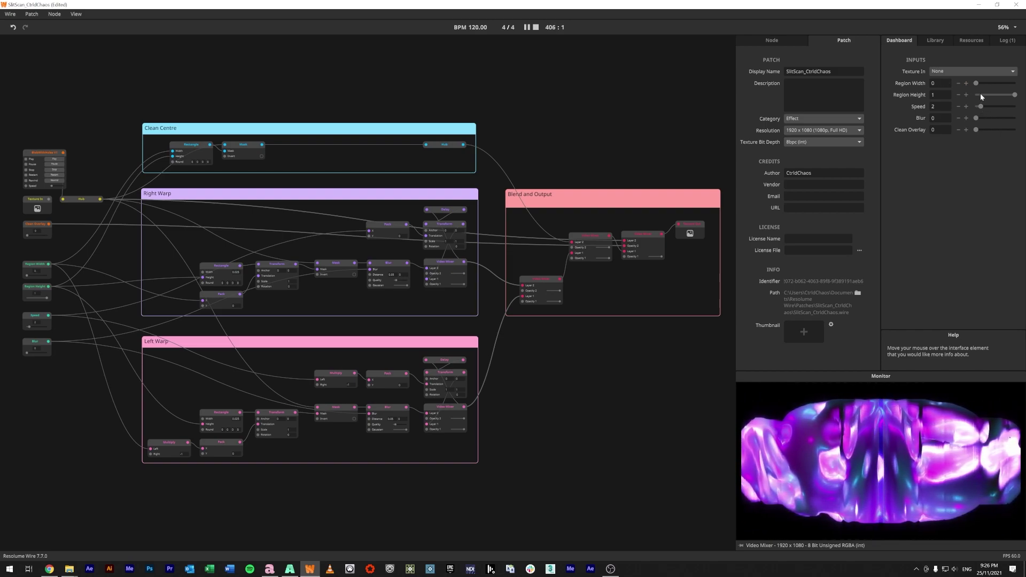
drag(980, 82, 983, 84)
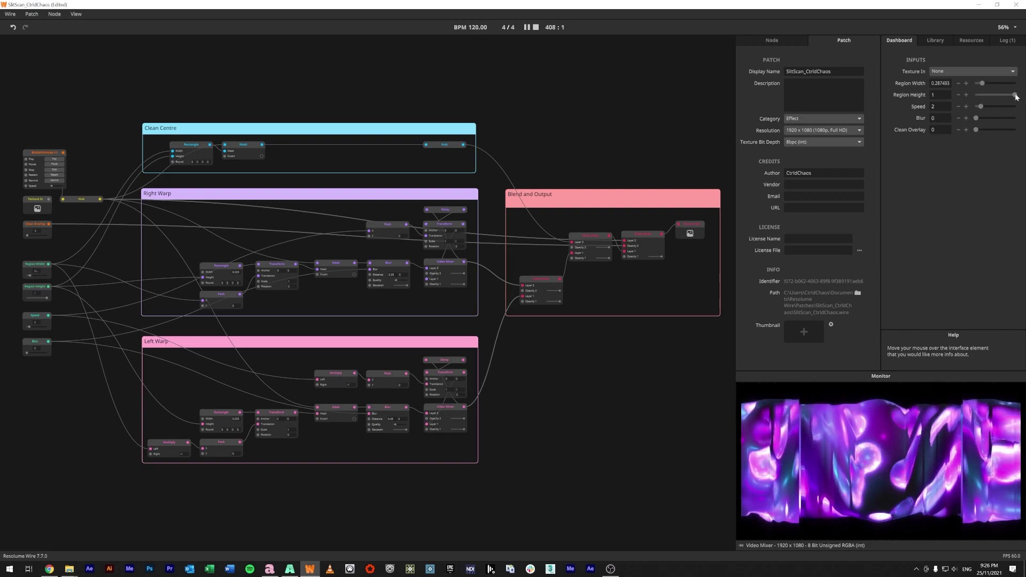
mouse_move(1015, 95)
mouse_down()
mouse_move(990, 97)
mouse_move(1004, 96)
mouse_move(986, 110)
mouse_move(1019, 96)
mouse_up()
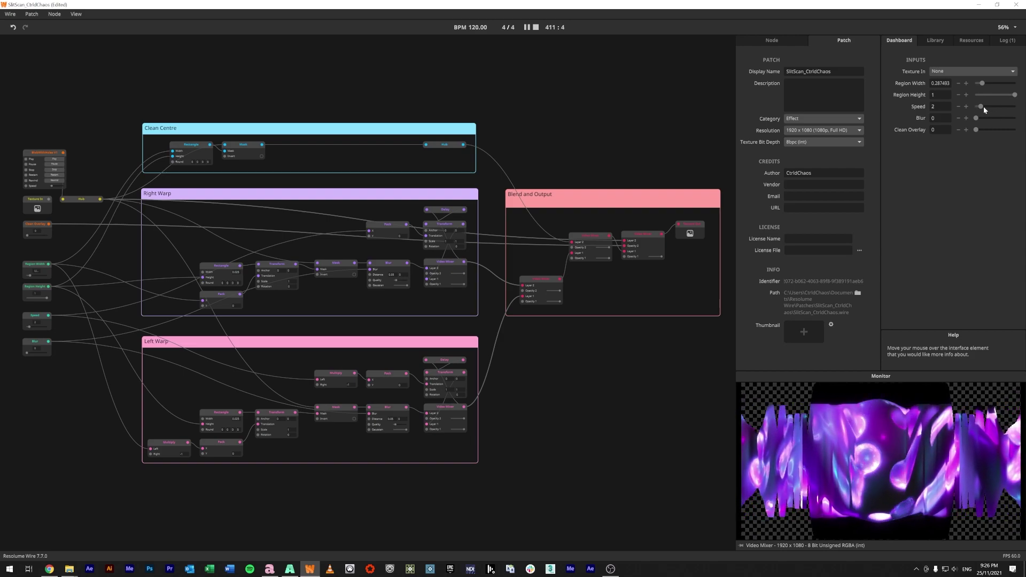
drag(982, 107, 1025, 122)
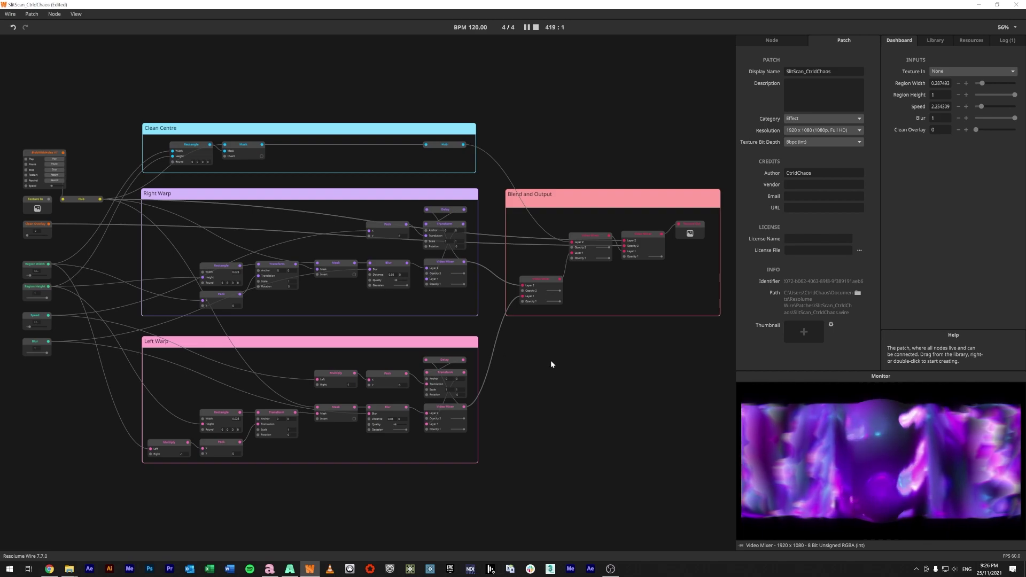
Examine the patch's input nodes and the Clean Centre, Right Warp and Left Warp groups they feed.
drag(512, 354, 738, 377)
scroll(293, 244, up, 6)
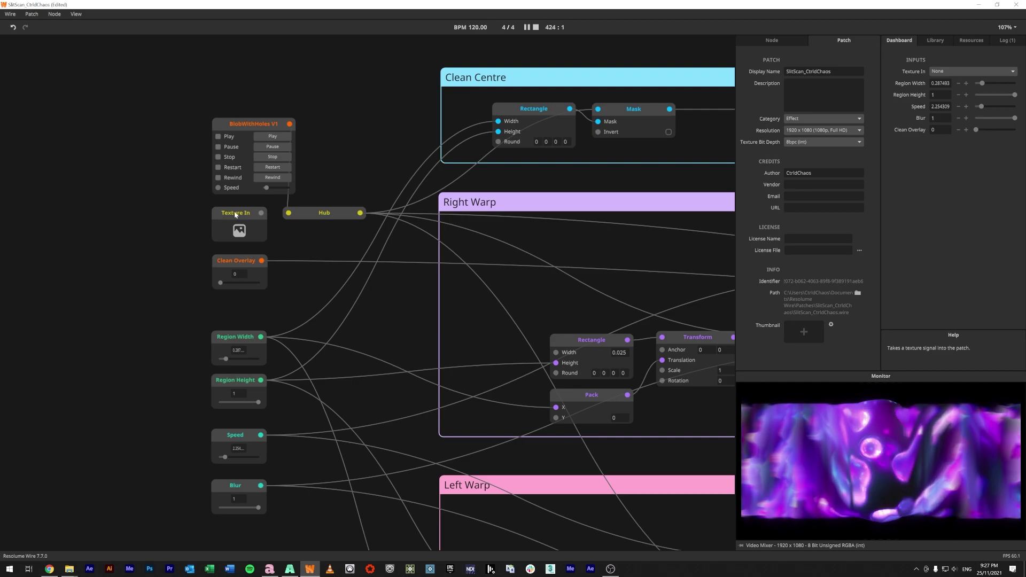
drag(332, 237, 254, 219)
drag(86, 244, 103, 212)
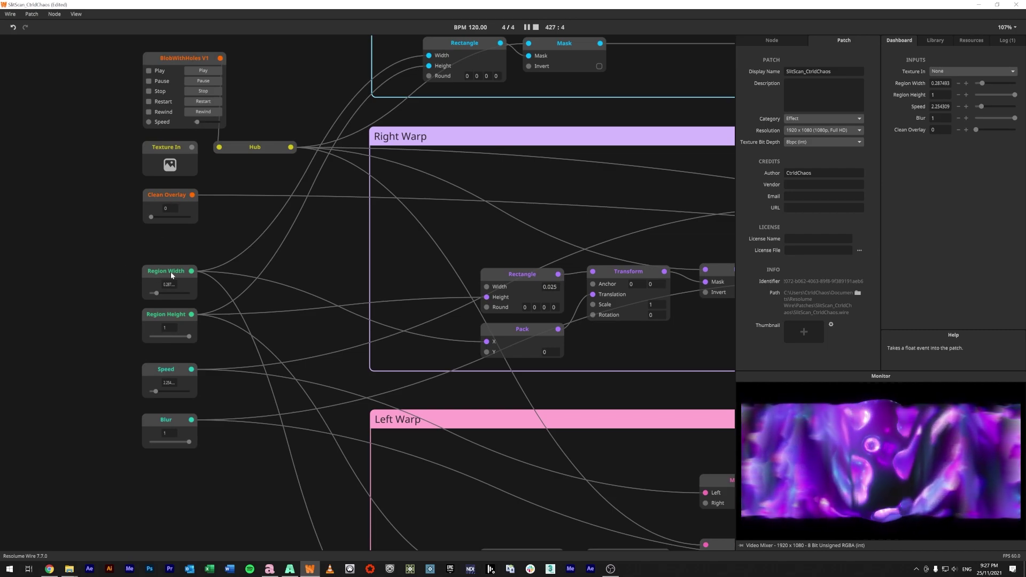
drag(108, 382, 112, 320)
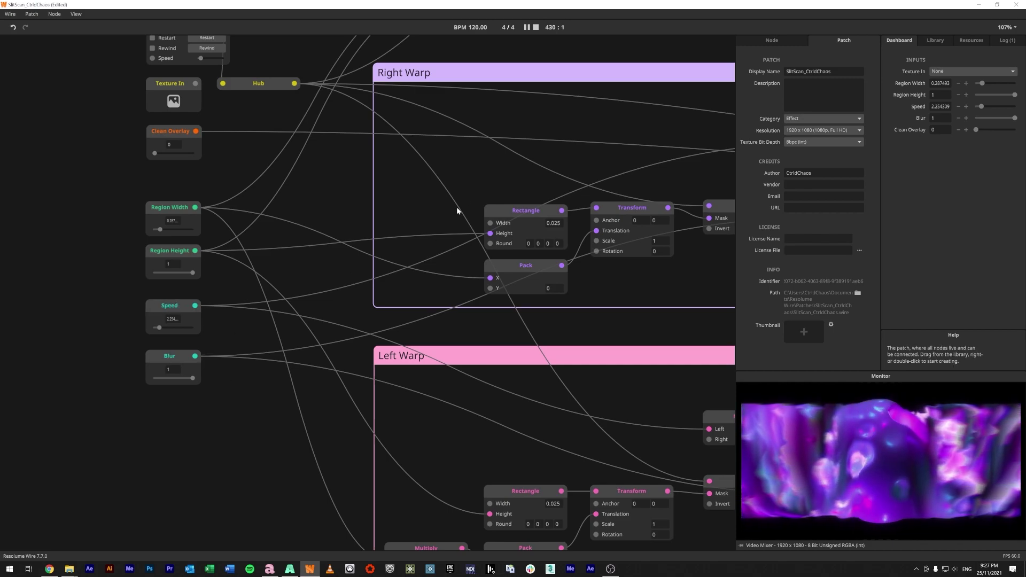
drag(387, 213, 140, 333)
scroll(264, 283, down, 5)
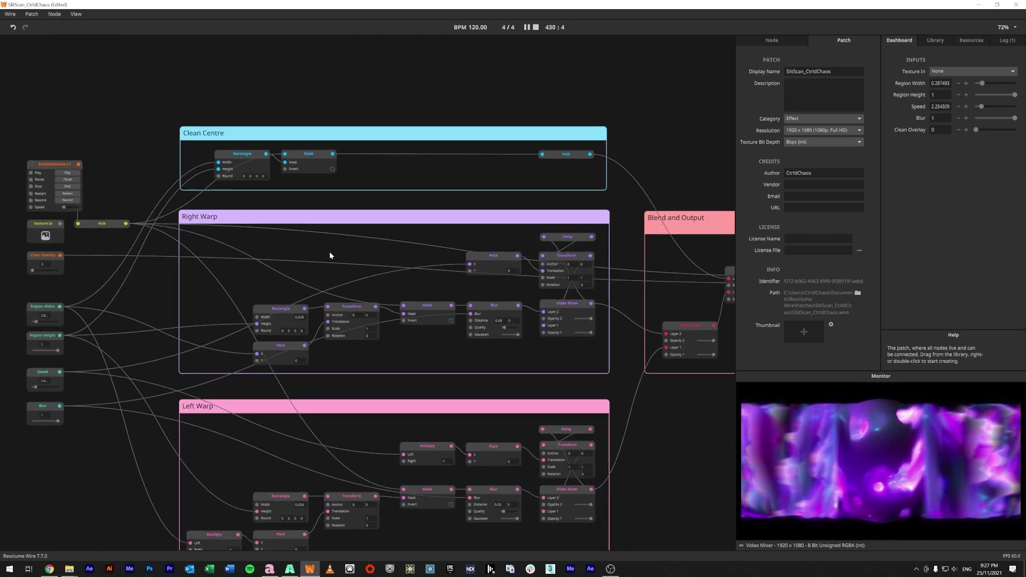
drag(351, 252, 344, 201)
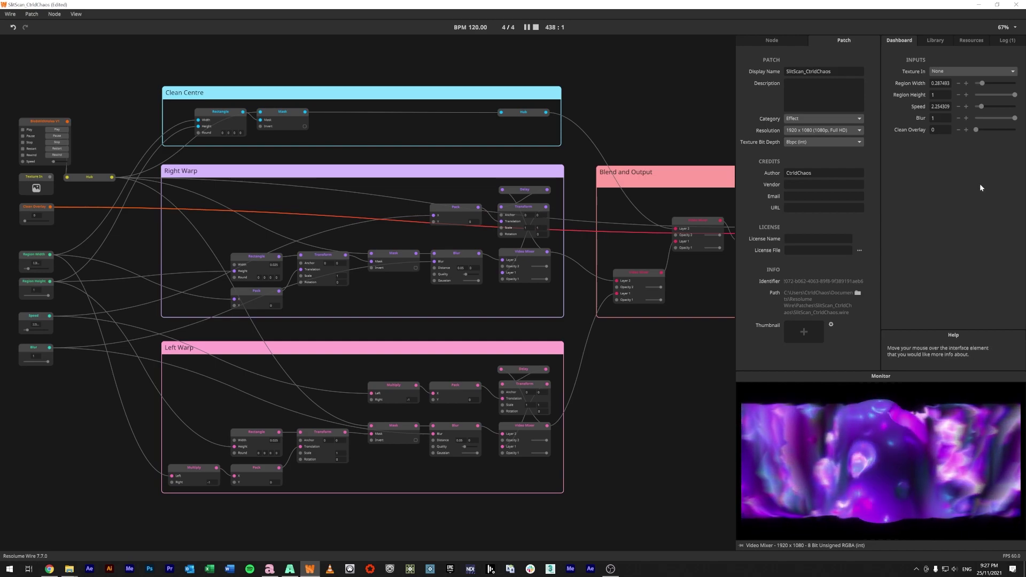
Set Clean Overlay to 1 and Region Width to about 0.41 while previewing the Clean Centre group's Mask and Rectangle.
drag(987, 83, 1018, 84)
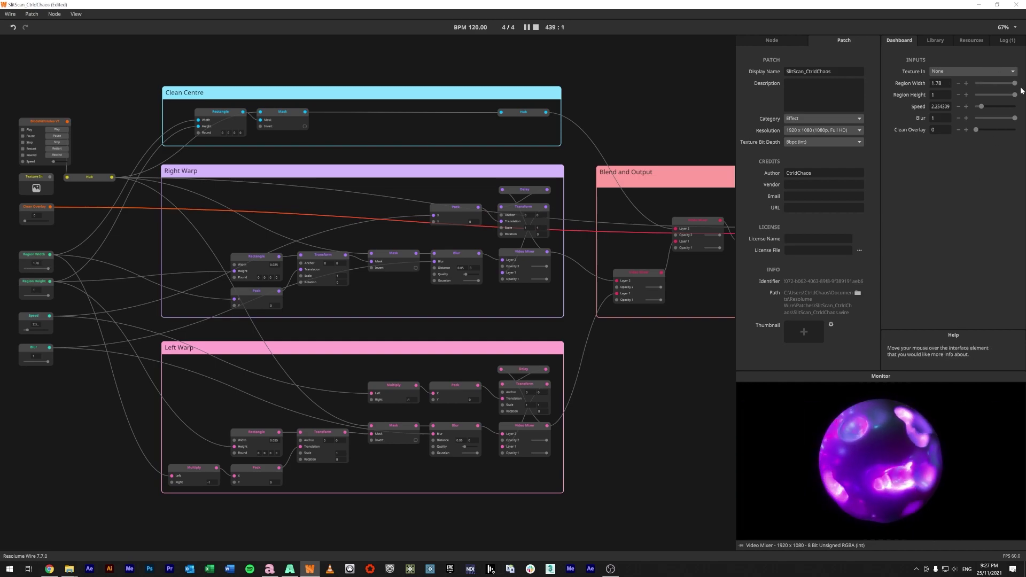
click(270, 122)
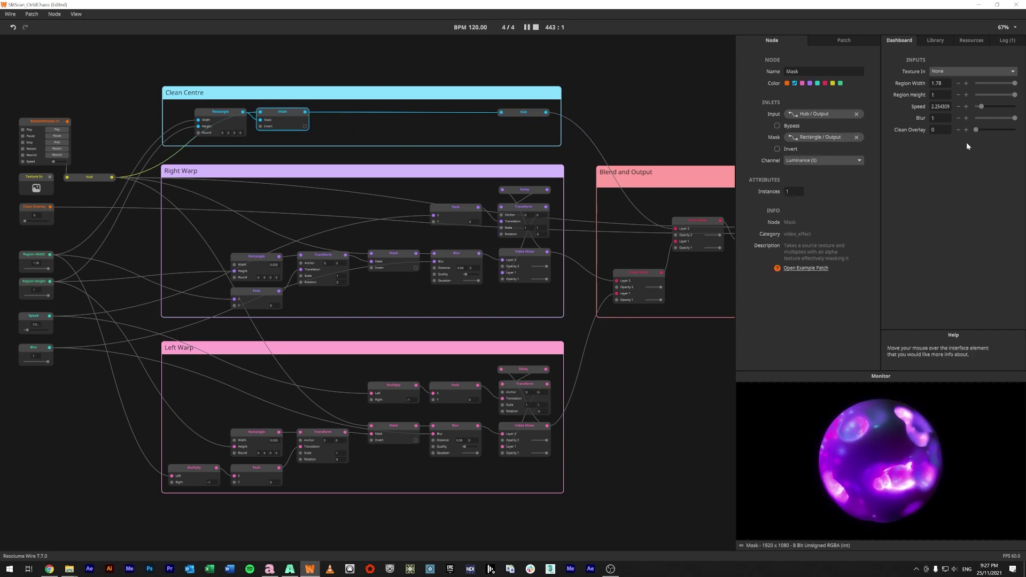
click(1008, 129)
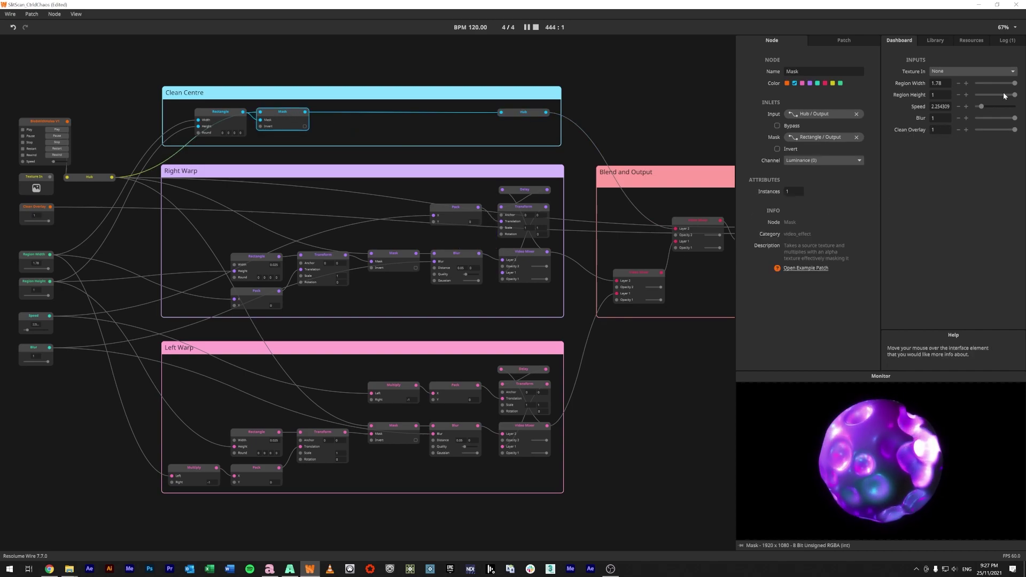
drag(1015, 83, 983, 91)
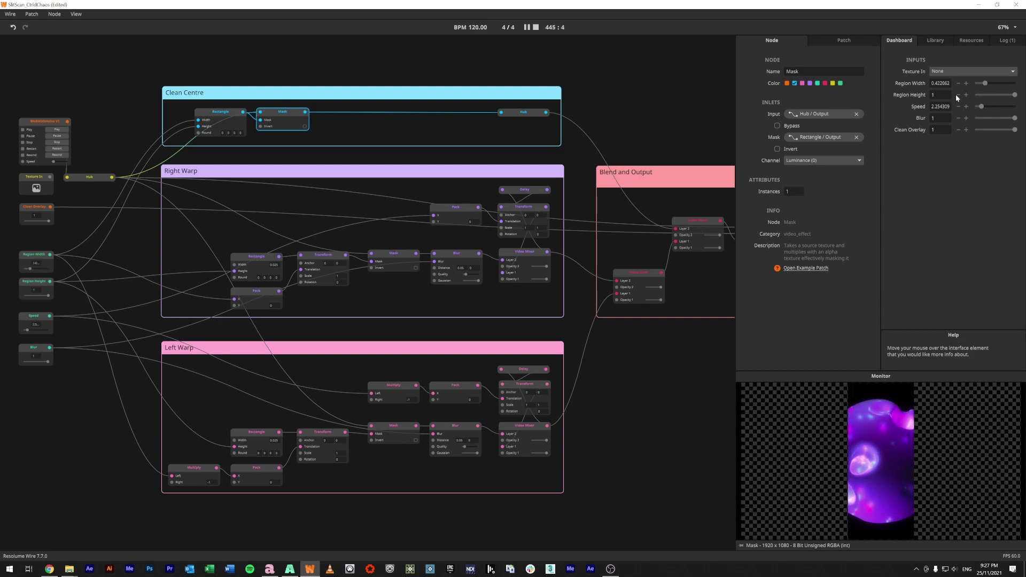
click(262, 257)
click(223, 115)
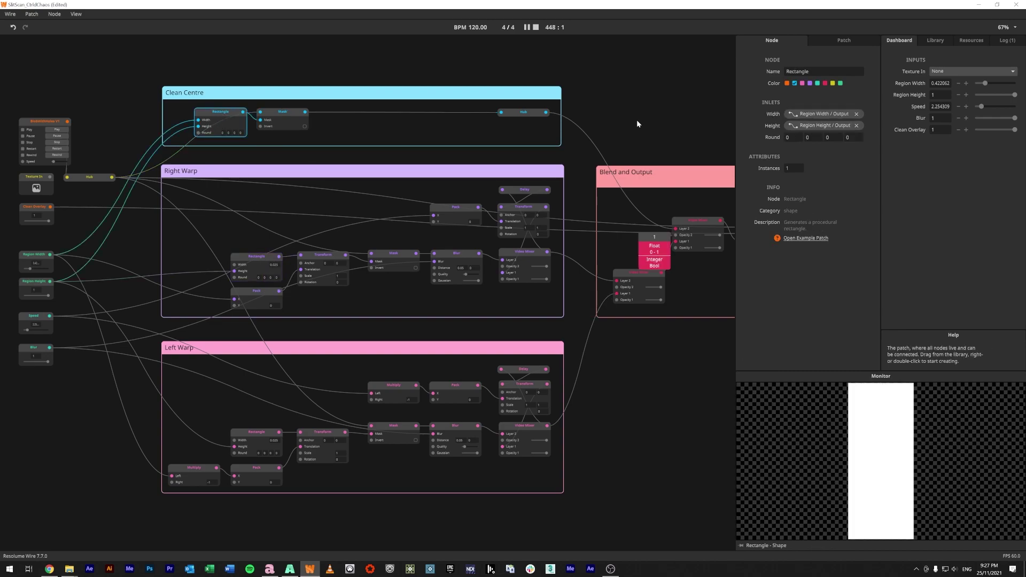
drag(985, 83, 985, 89)
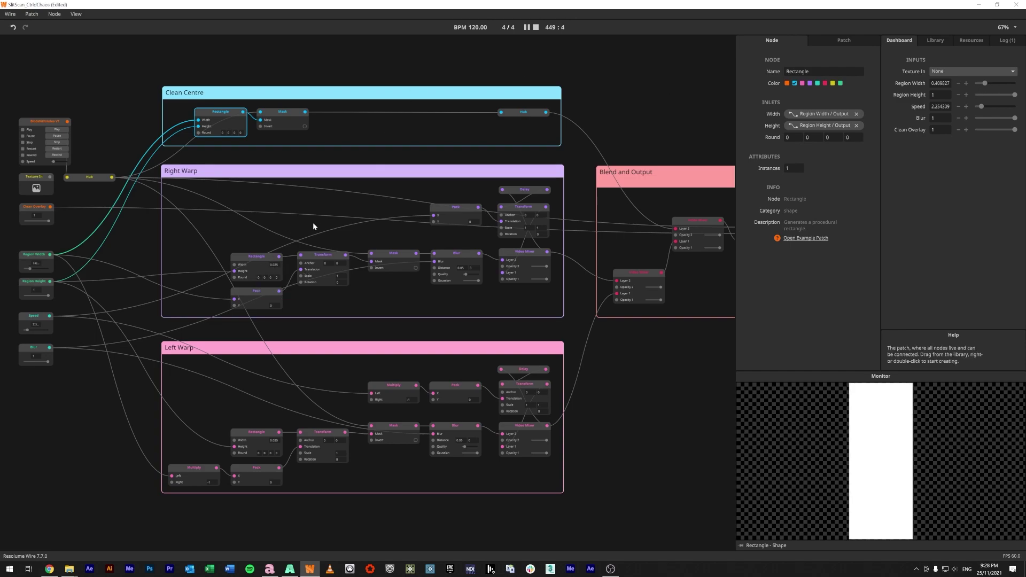
Preview the Right Warp group's Video Mixer, Rectangle and shape Transform, bringing Region Width to about 0.47.
click(533, 255)
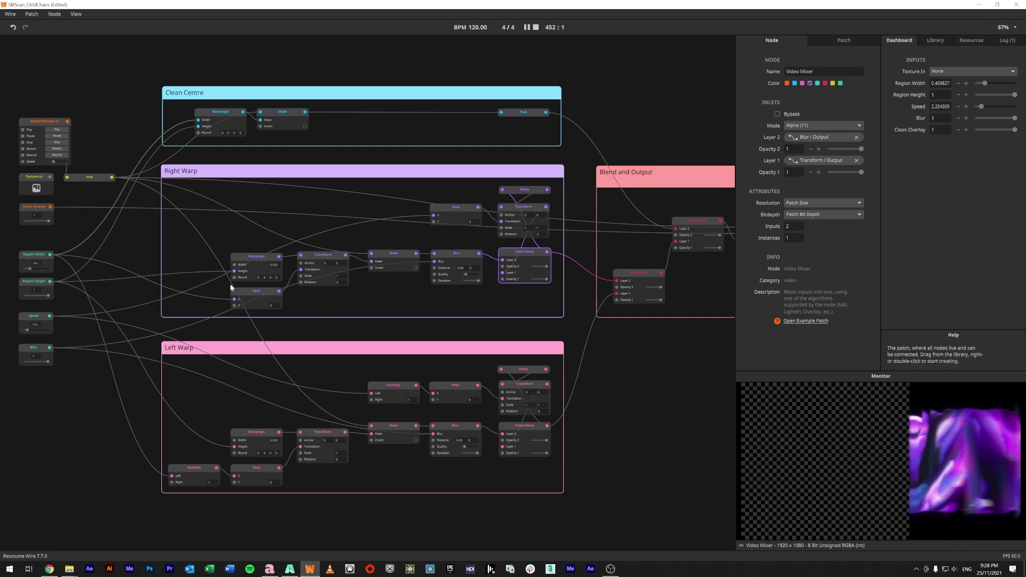
click(257, 256)
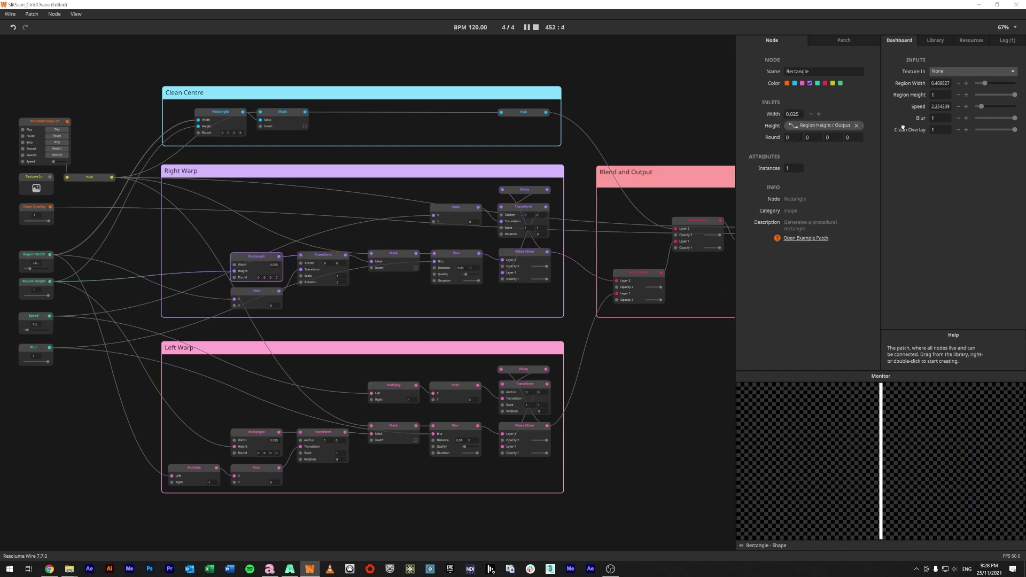
drag(989, 83, 1000, 88)
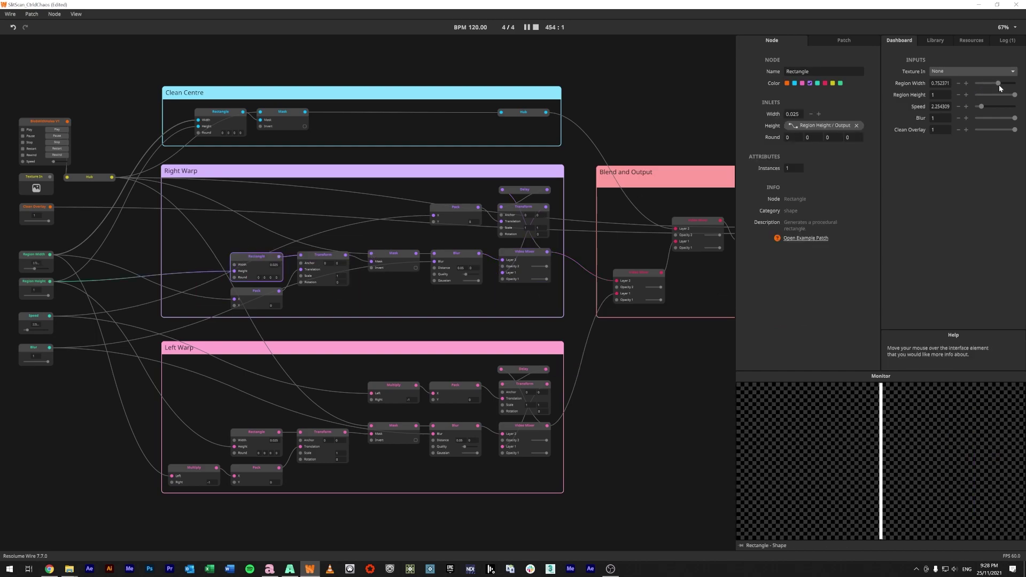
click(328, 262)
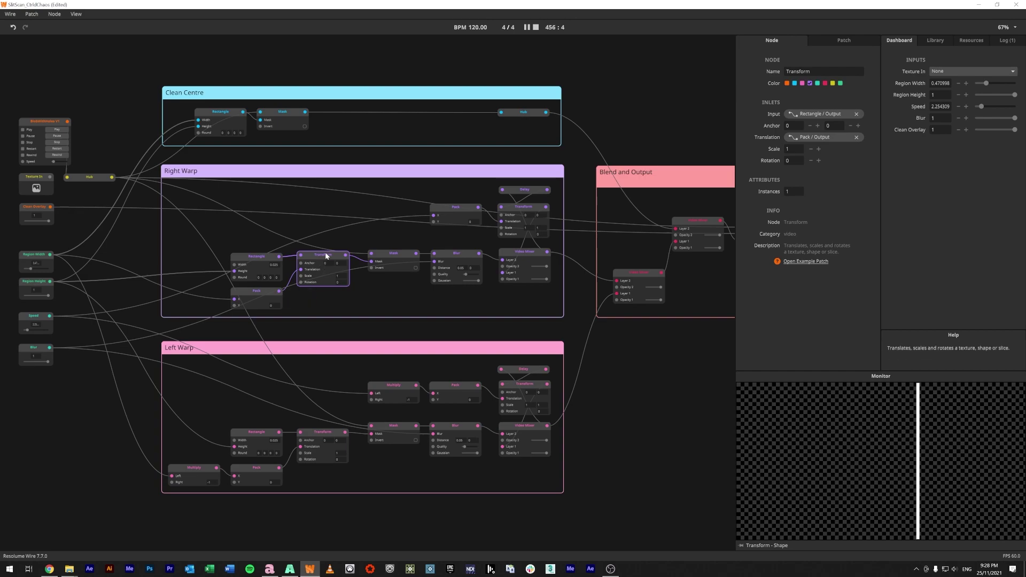
Preview the outputs of the Right Warp Mask, the source Hub feeding it, and the Right Warp Blur.
click(392, 255)
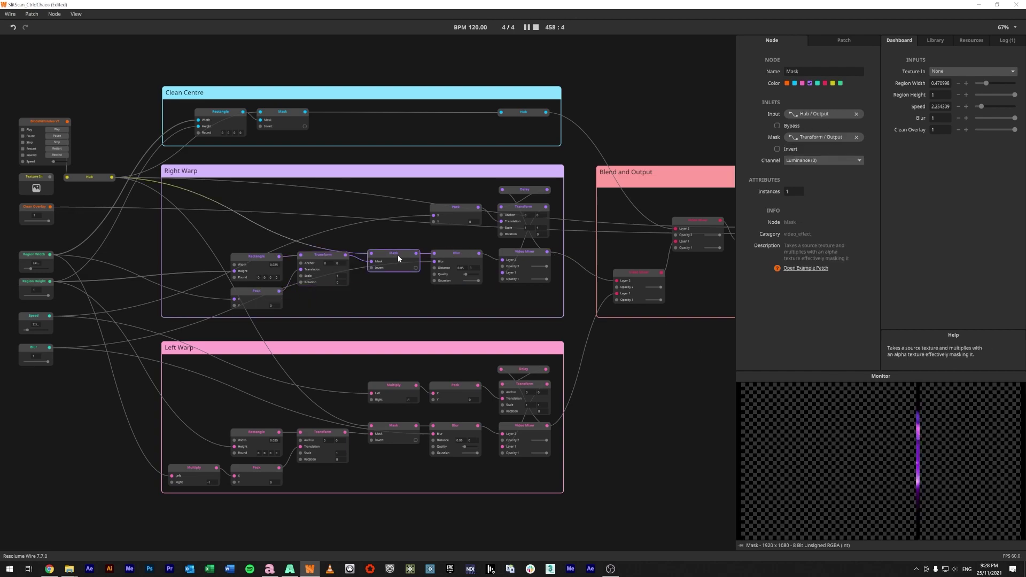
click(88, 177)
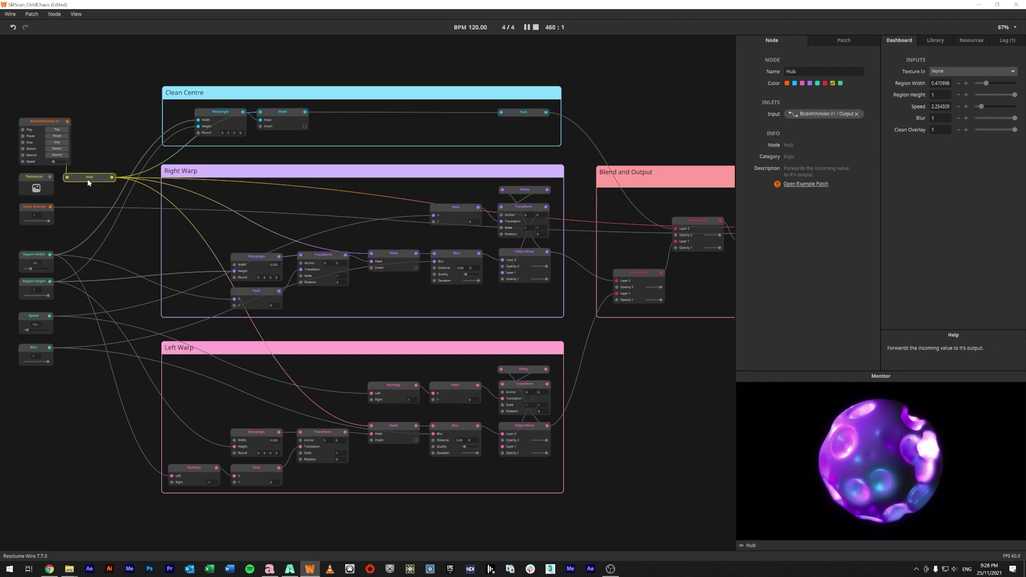
click(394, 254)
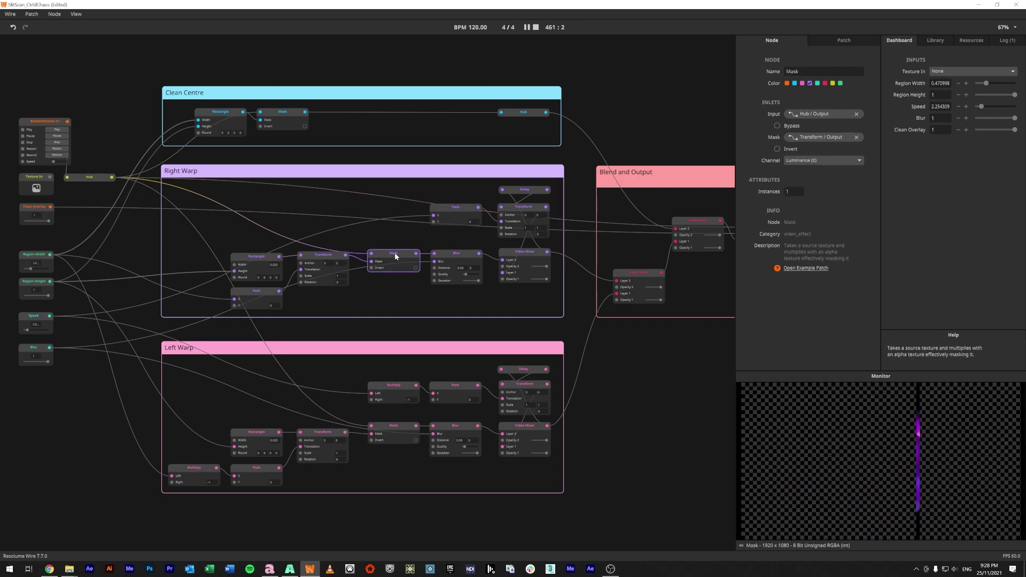
click(458, 252)
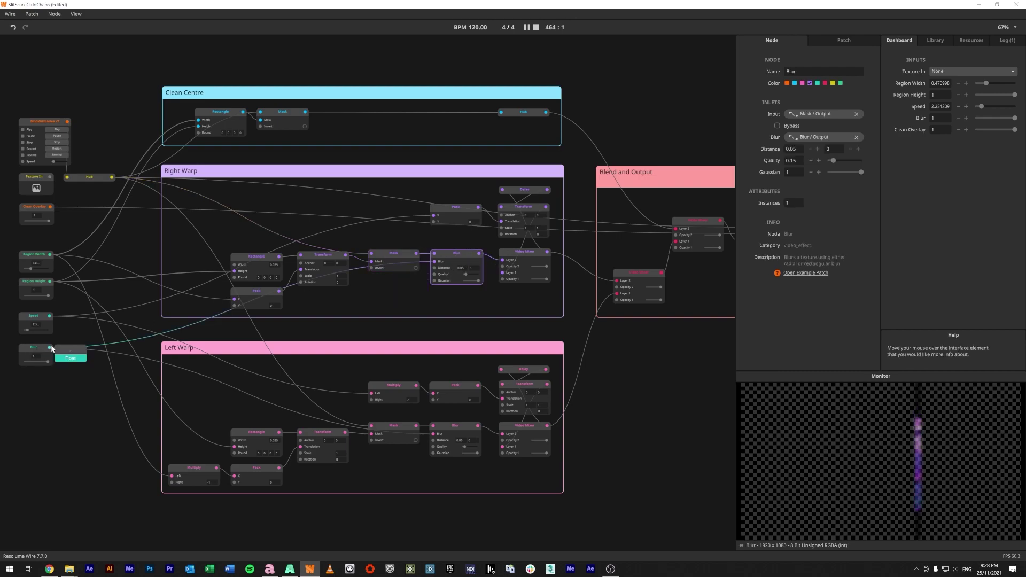
Preview the Right Warp Video Mixer and the Transform in its delay loop, and set Speed to about 1.42.
click(528, 256)
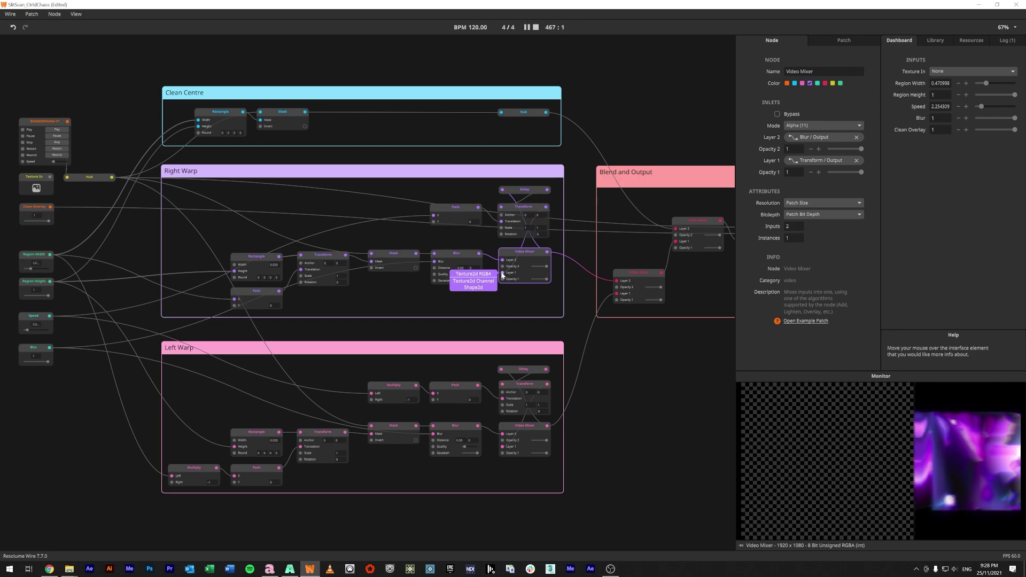
click(529, 211)
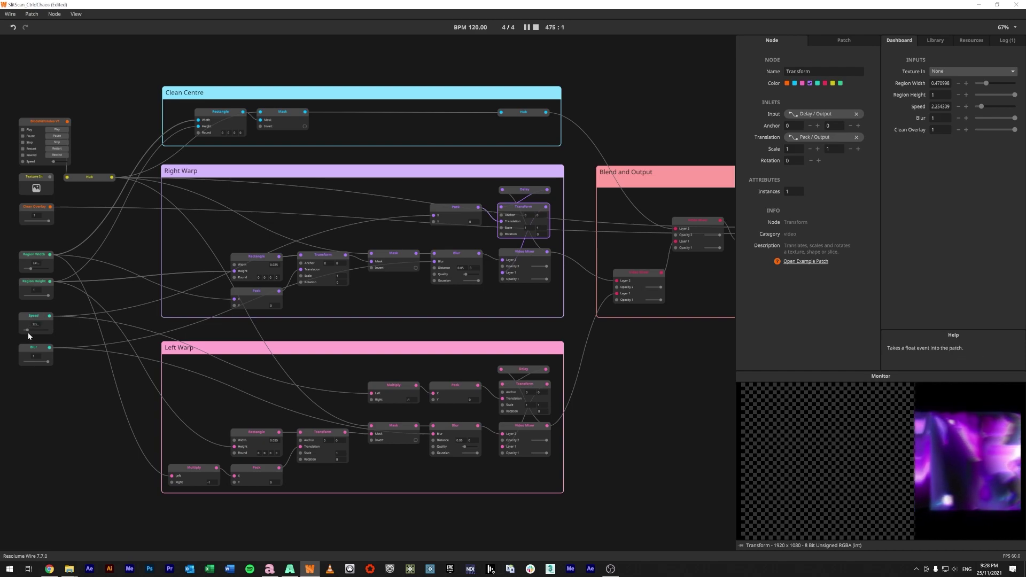
drag(28, 332, 54, 331)
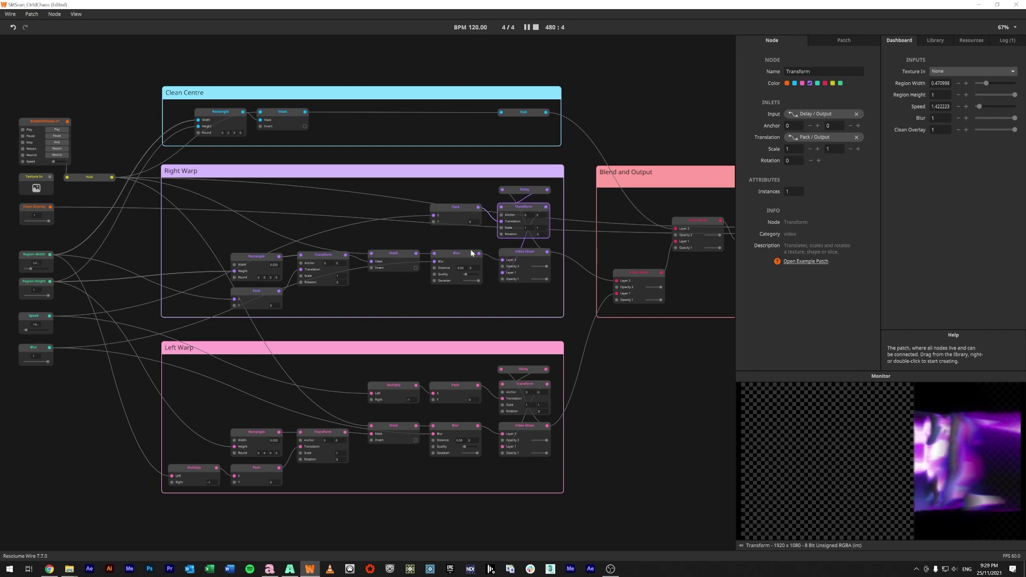
mouse_move(434, 219)
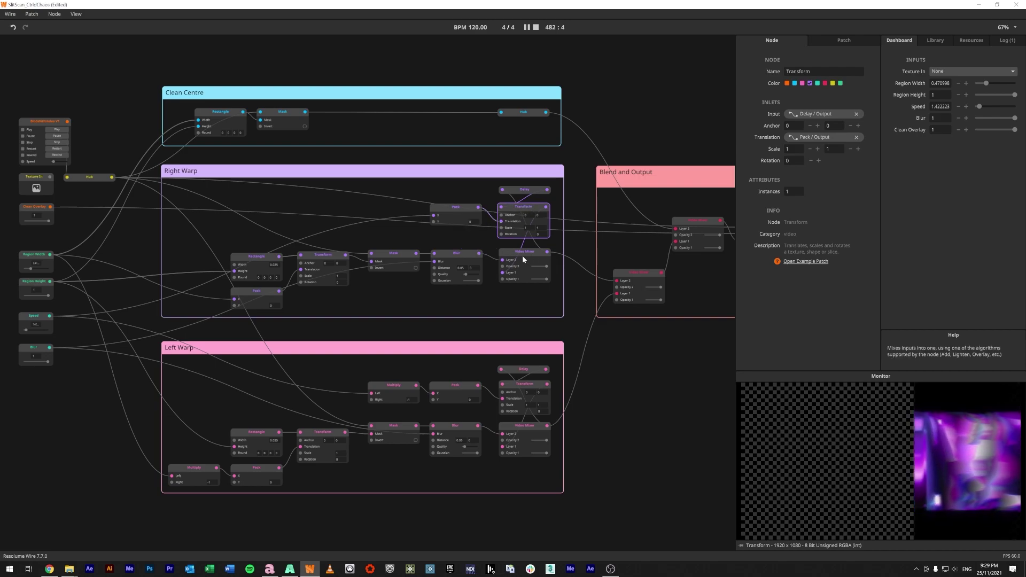
mouse_move(529, 208)
mouse_down()
mouse_move(607, 210)
mouse_move(530, 207)
mouse_up()
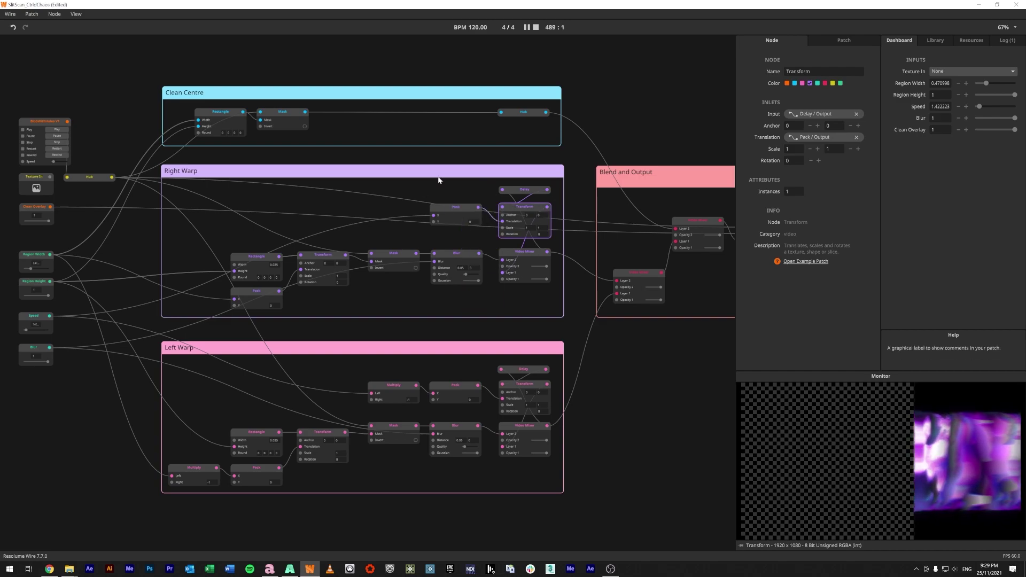
Preview the outputs of the Left Warp group's Video Mixer, Rectangle and Mask.
drag(642, 453, 589, 391)
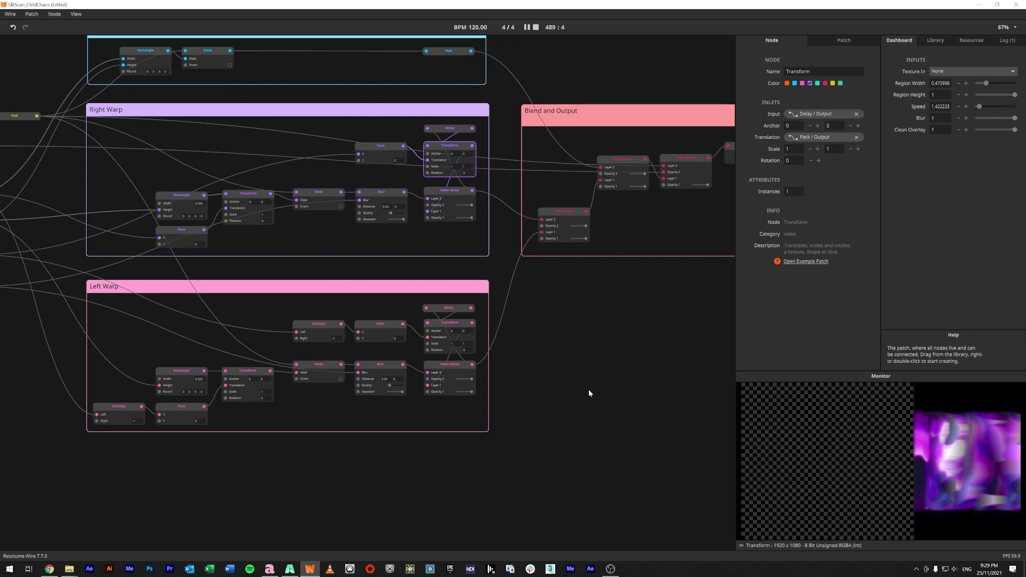
click(456, 368)
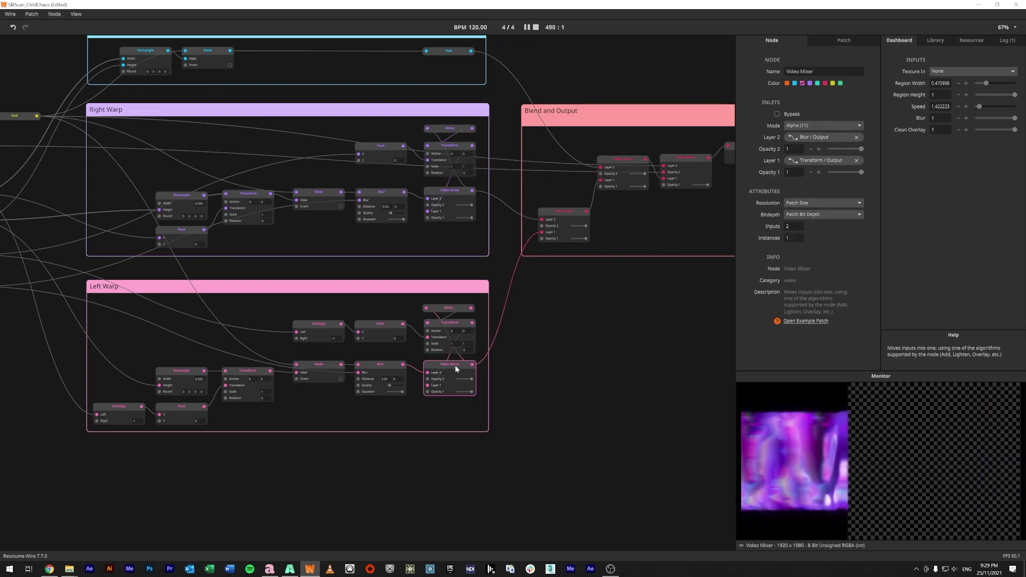
click(186, 371)
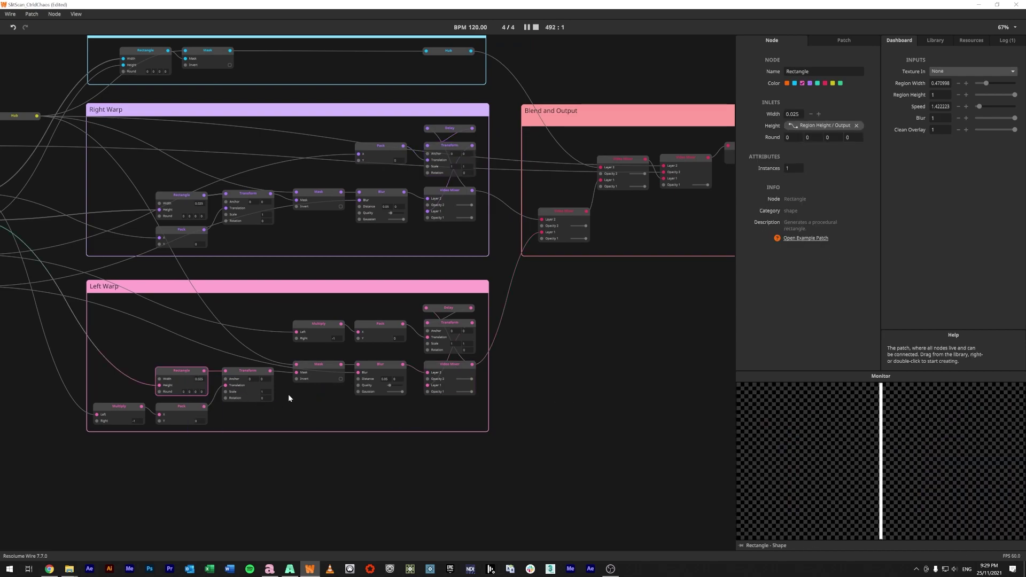
click(298, 375)
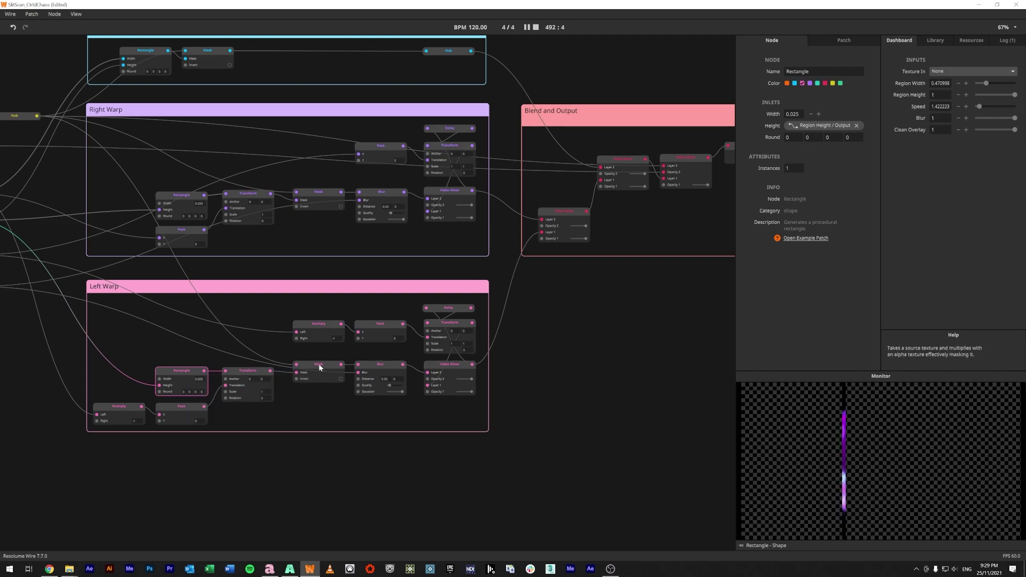
Set Region Width to about 0.21 and preview the Left Warp Video Mixer's output.
drag(253, 459, 456, 475)
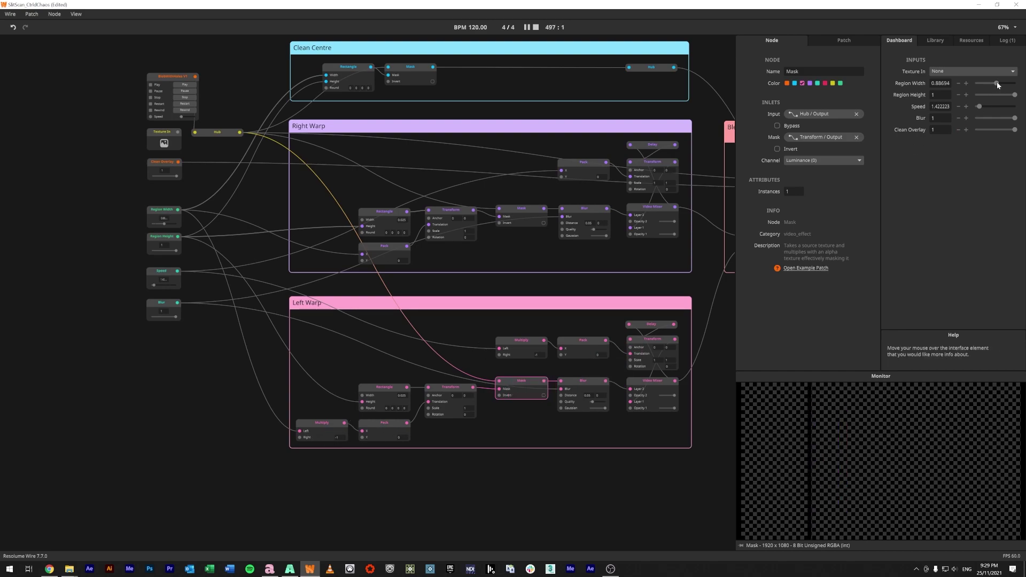
drag(986, 86, 981, 88)
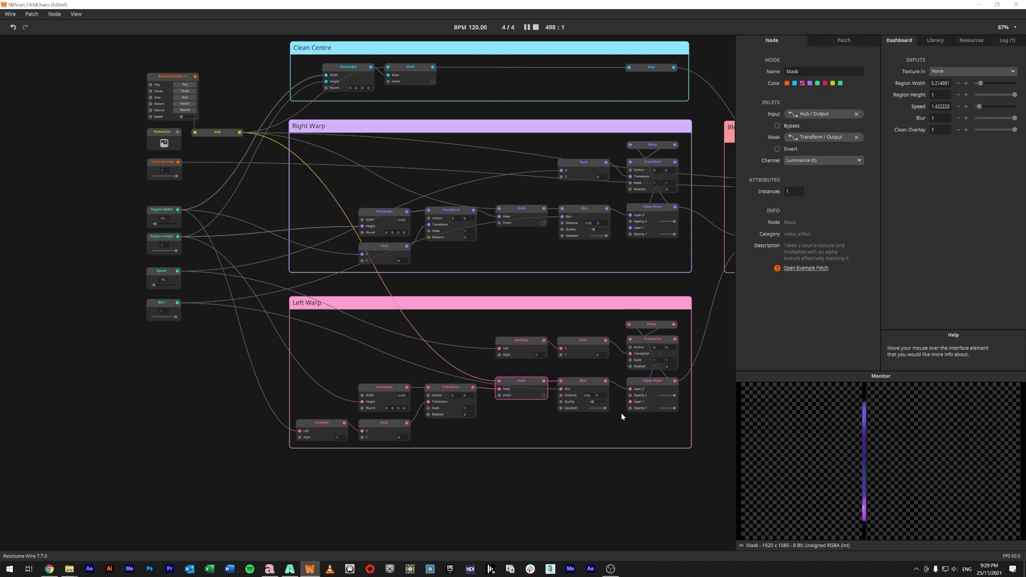
click(650, 385)
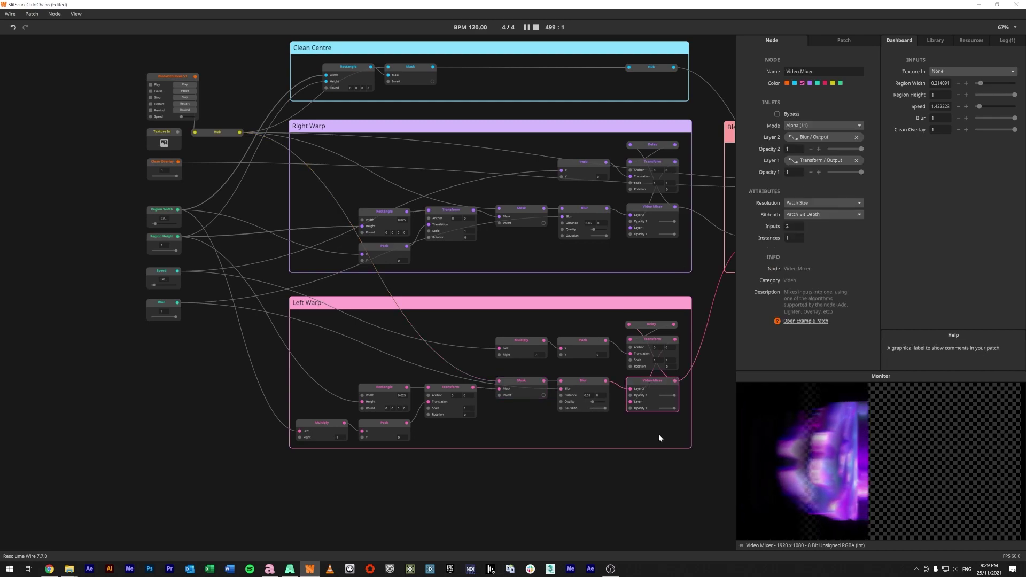
Preview the Blend and Output mixer that combines both warps, the Clean Centre Hub, and the Video Mixer that layers the centre over them.
drag(659, 436, 406, 445)
scroll(530, 391, down, 2)
drag(540, 392, 567, 392)
click(567, 296)
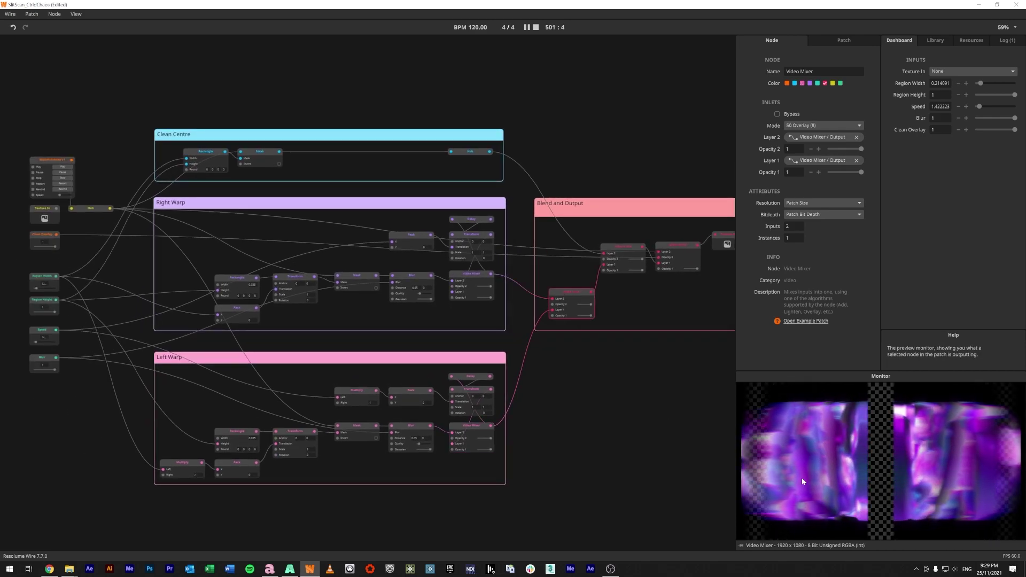
click(623, 370)
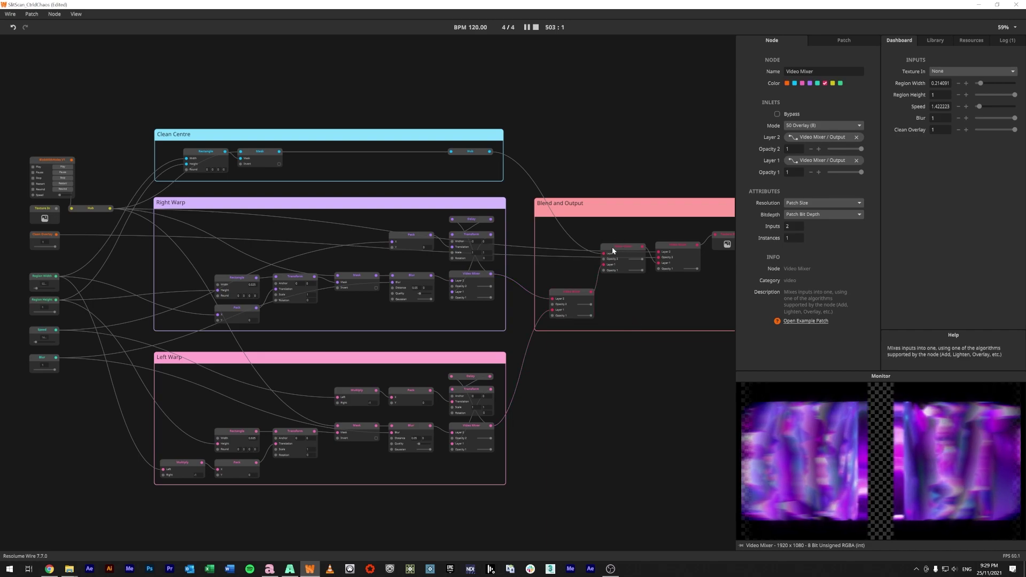
click(471, 152)
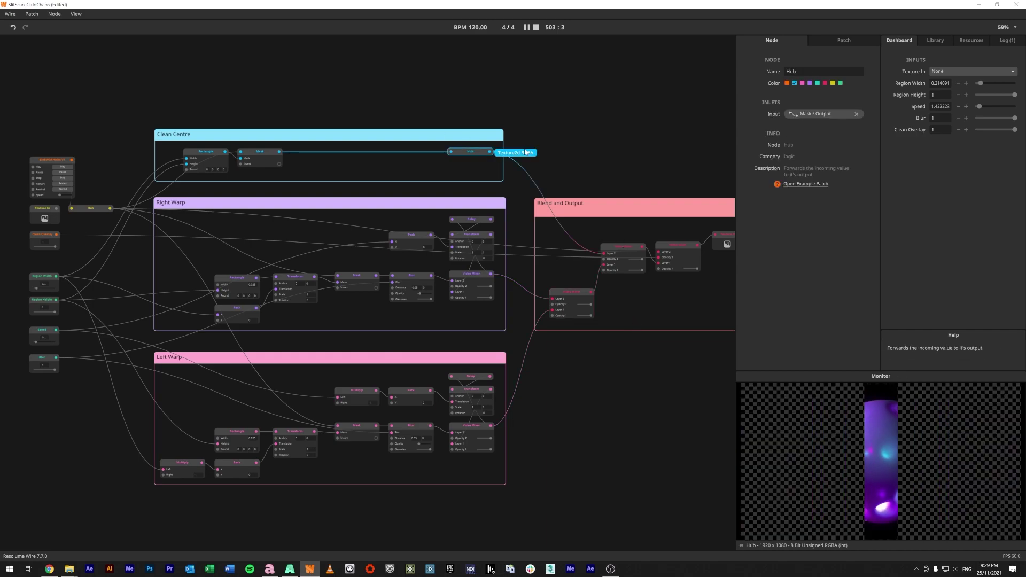
click(630, 247)
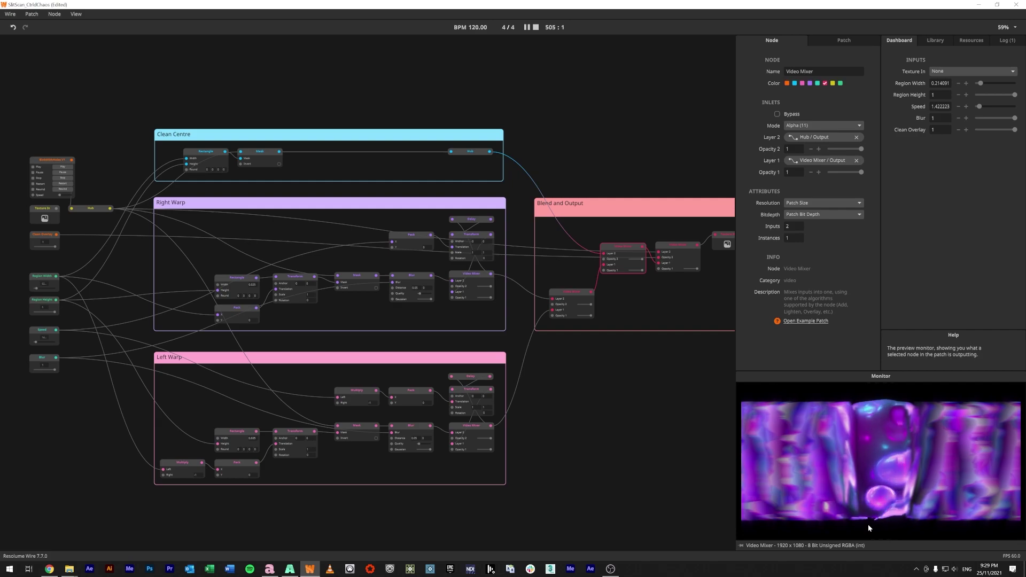
Preview the last Video Mixer before Texture Out in Blend and Output, and set Clean Overlay to 0.
drag(688, 313, 637, 317)
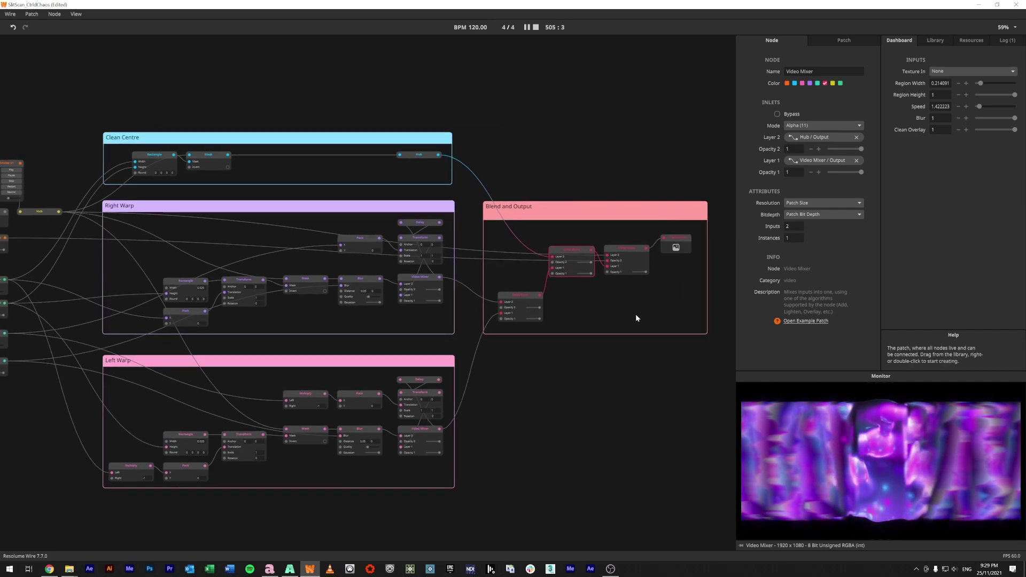
click(630, 249)
drag(563, 322, 651, 316)
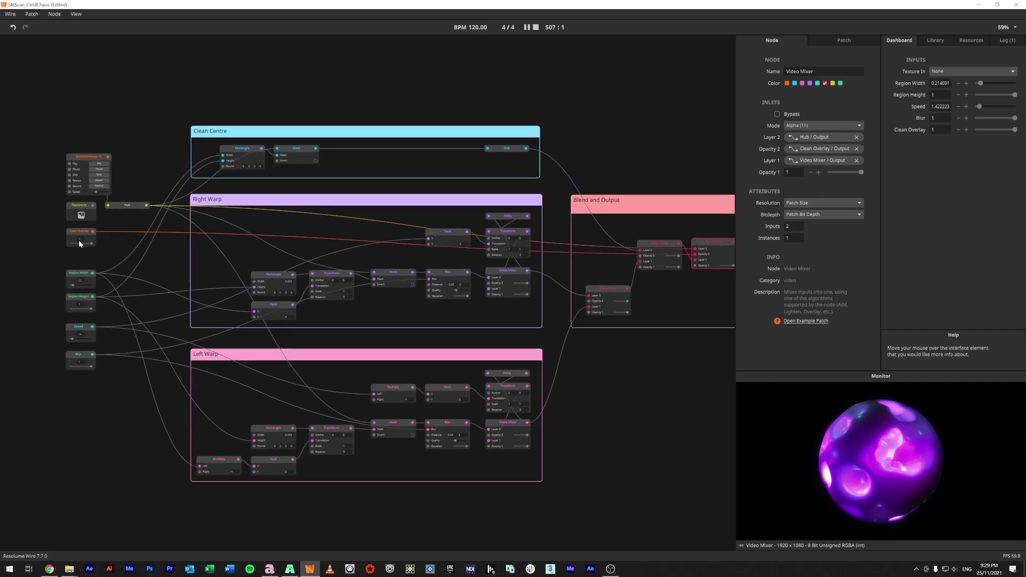
drag(91, 243, 68, 250)
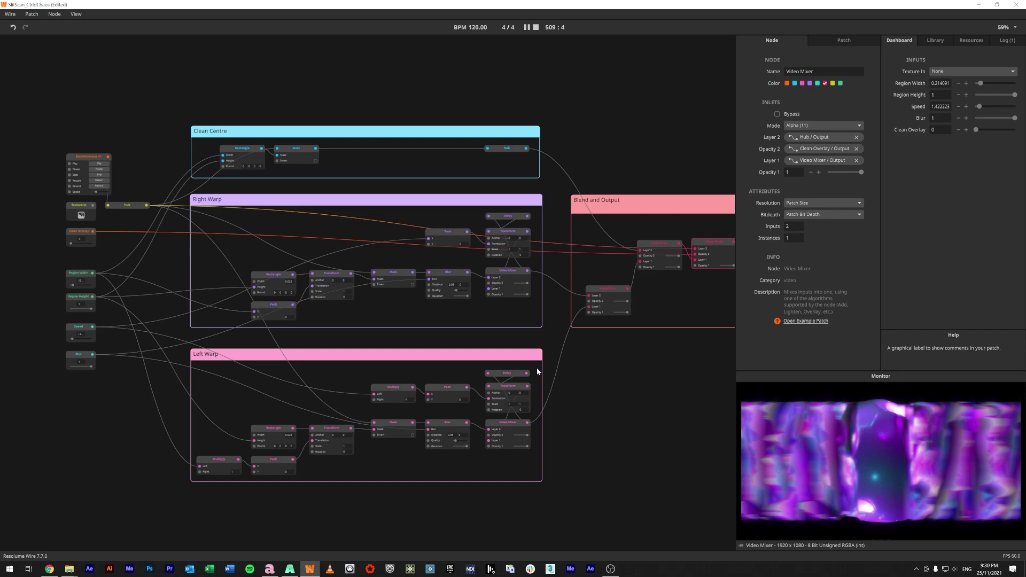
Preview the Texture Out node's output and view the patch's properties.
drag(520, 359, 230, 337)
click(474, 212)
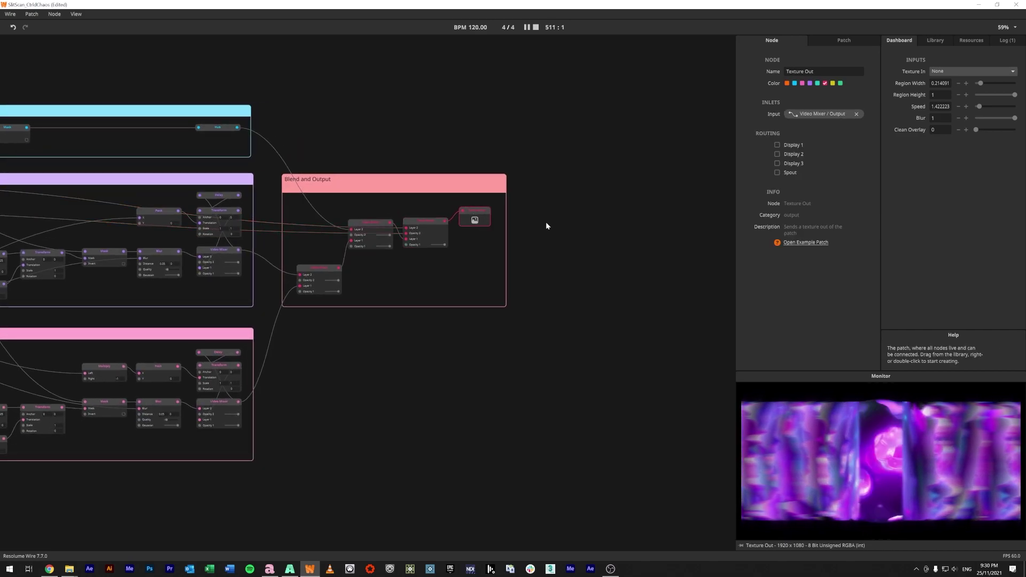
click(837, 41)
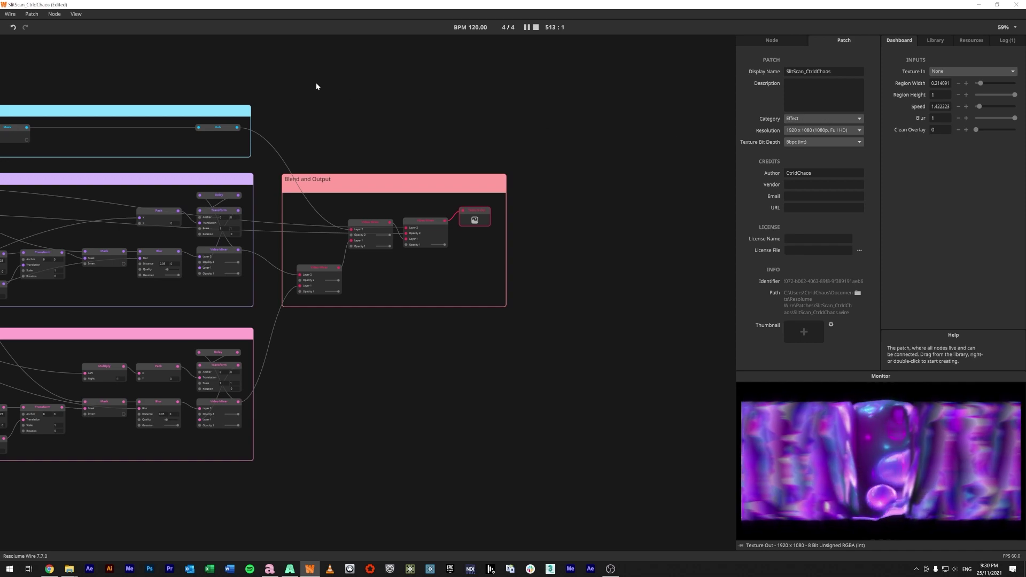
Connect Texture In to the Hub in place of the video player, and set Texture In's routing to Test Card.
drag(318, 84, 636, 122)
drag(249, 94, 396, 87)
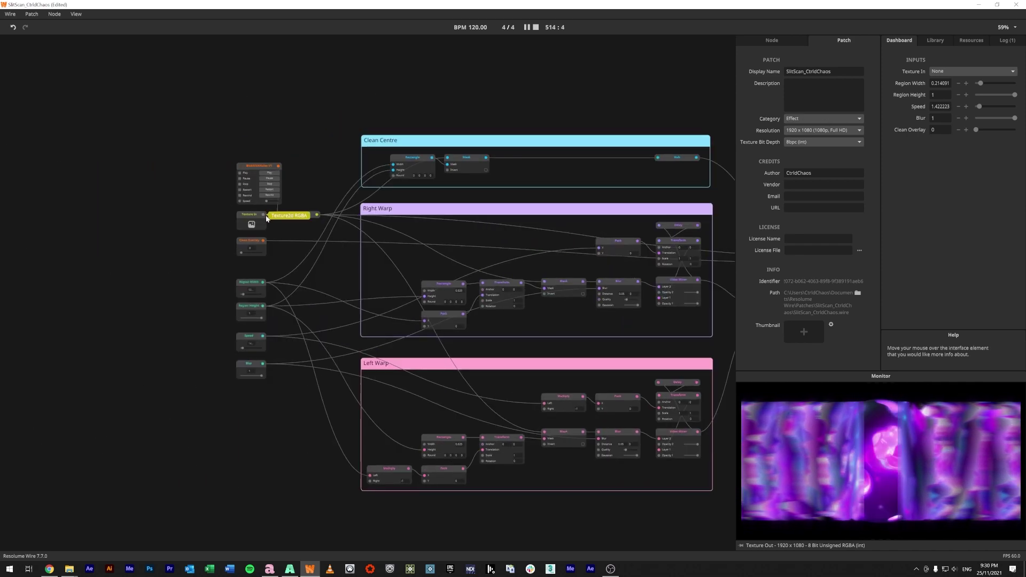
drag(279, 217, 252, 219)
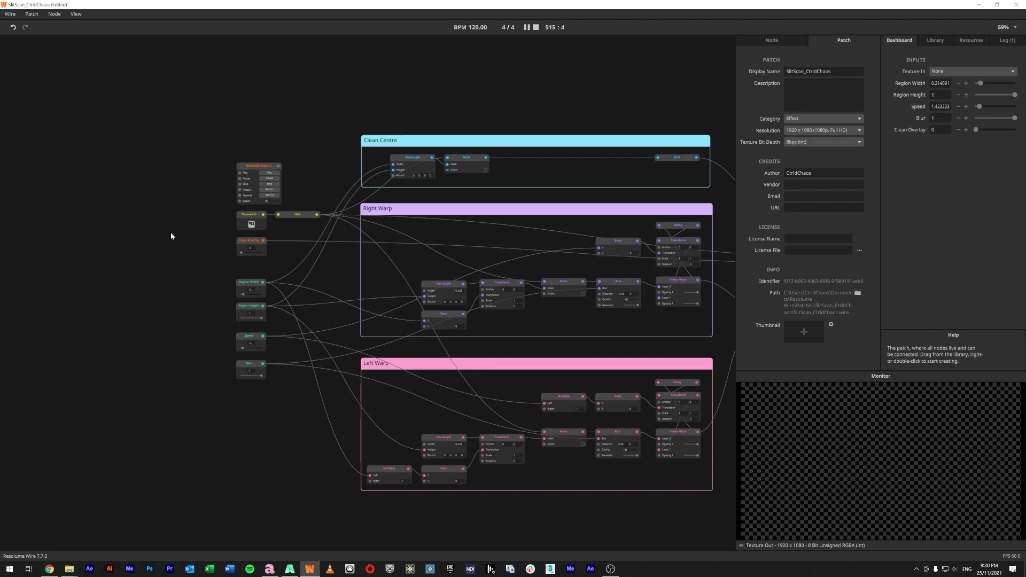
click(239, 218)
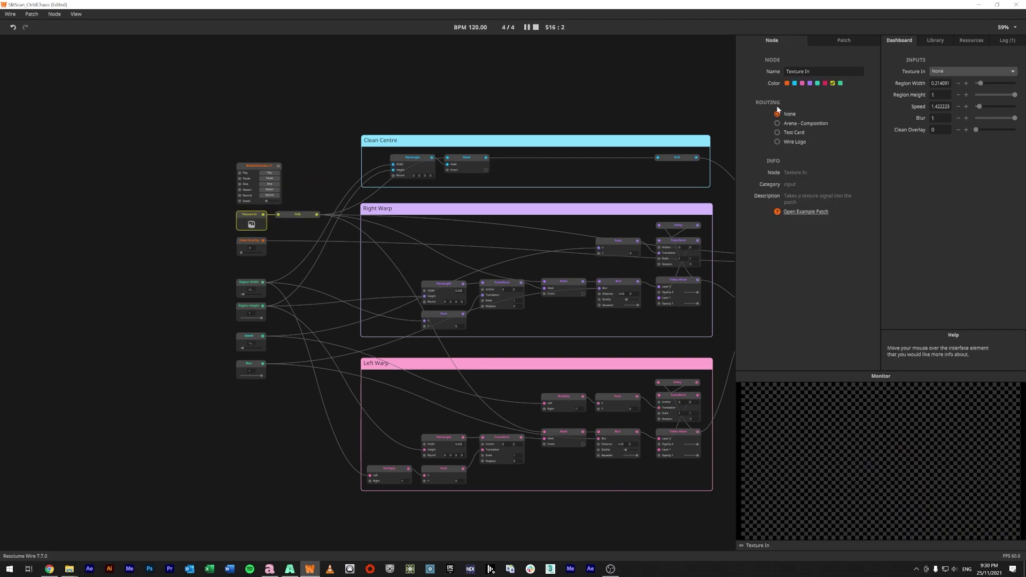
click(777, 133)
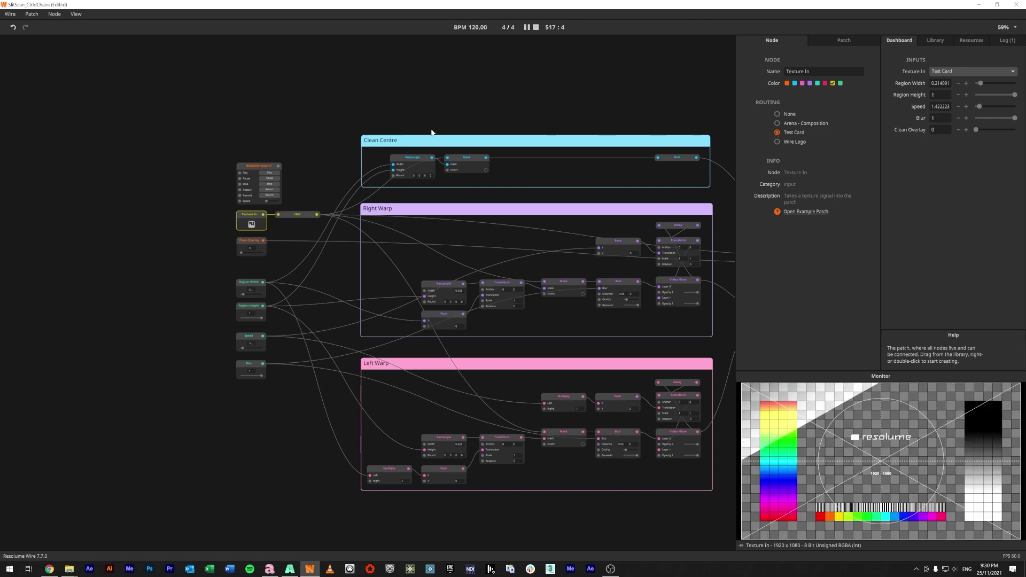
Preview Texture Out with the test card as source and set Speed to about 9.4.
drag(556, 93, 129, 106)
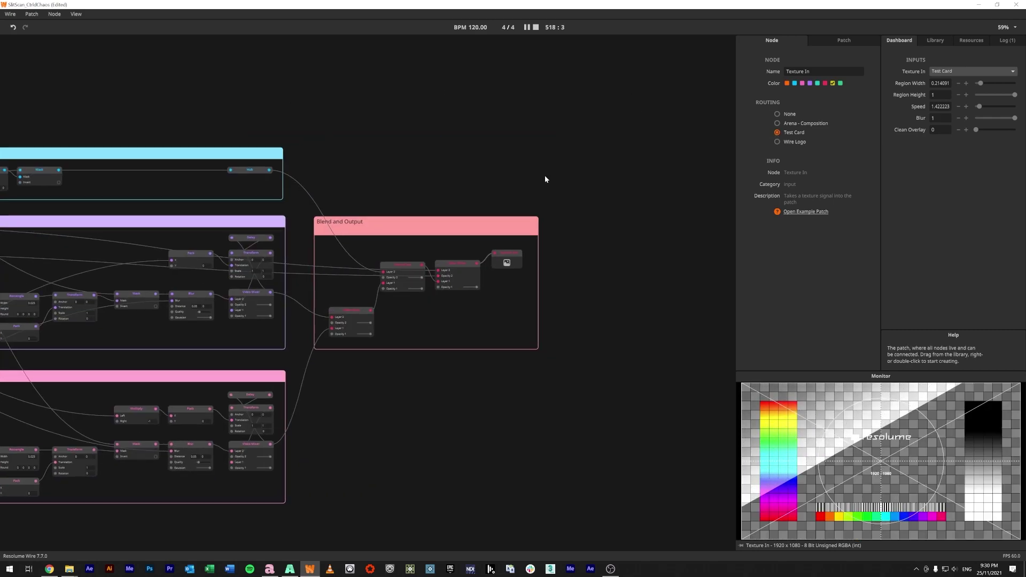
click(507, 257)
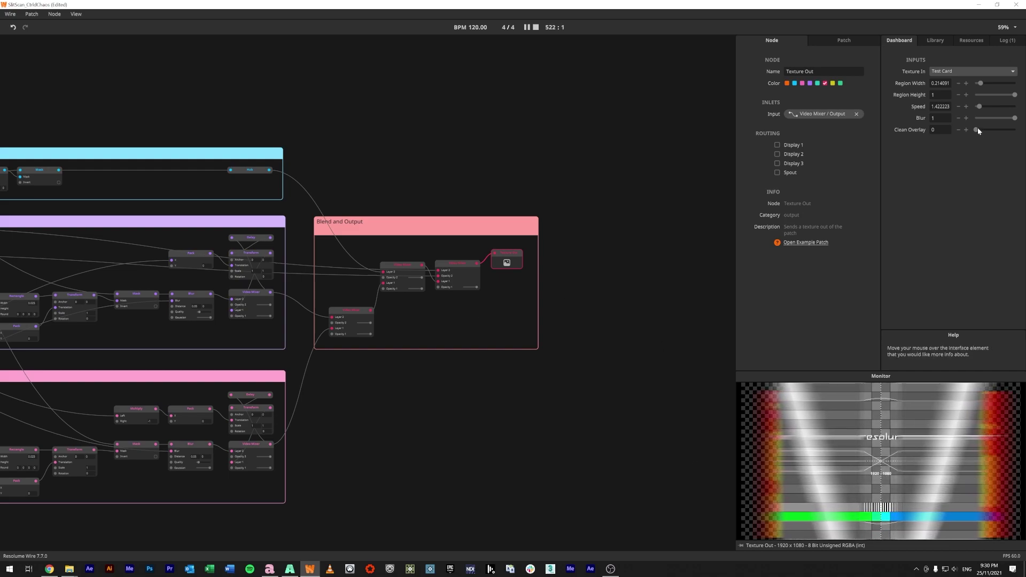
drag(985, 106, 1000, 109)
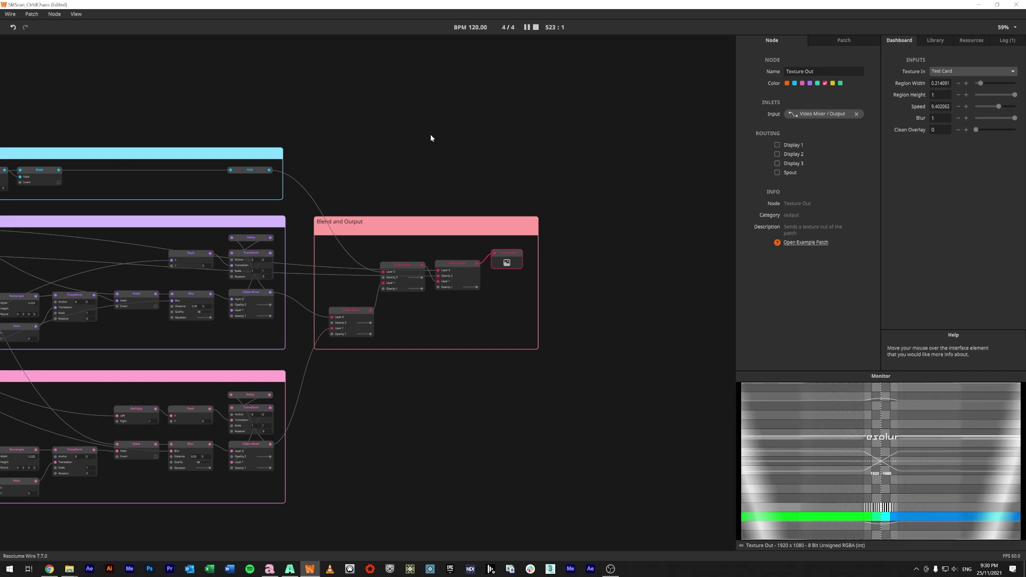
Reconnect the video player's output to the Hub in place of Texture In.
drag(342, 122, 716, 151)
drag(260, 146, 369, 134)
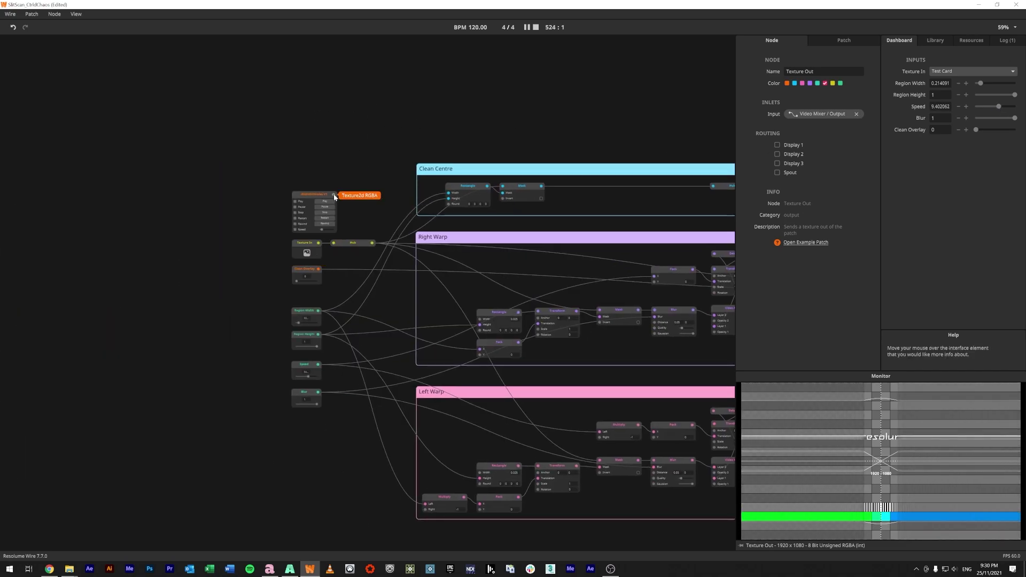
scroll(376, 195, right, 3)
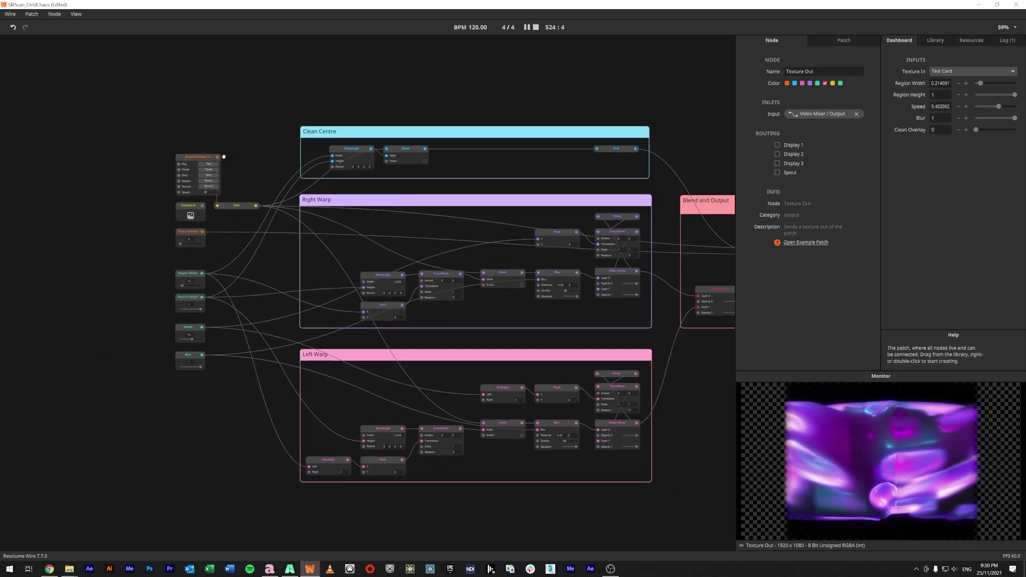
scroll(641, 118, right, 6)
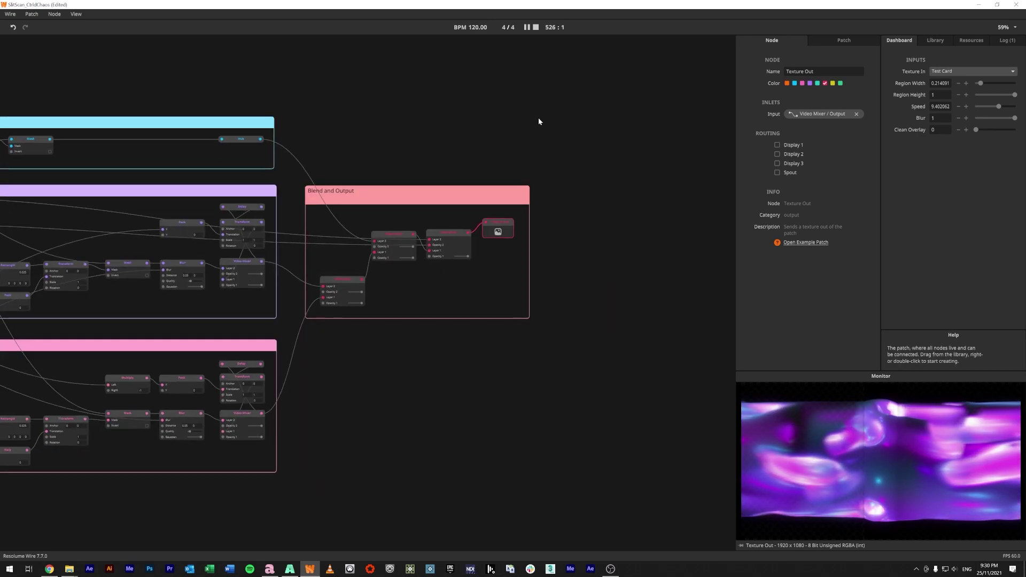
Examine the whole patch from its inputs through the warp groups to Blend and Output, ending on the Texture Out preview.
scroll(495, 369, left, 5)
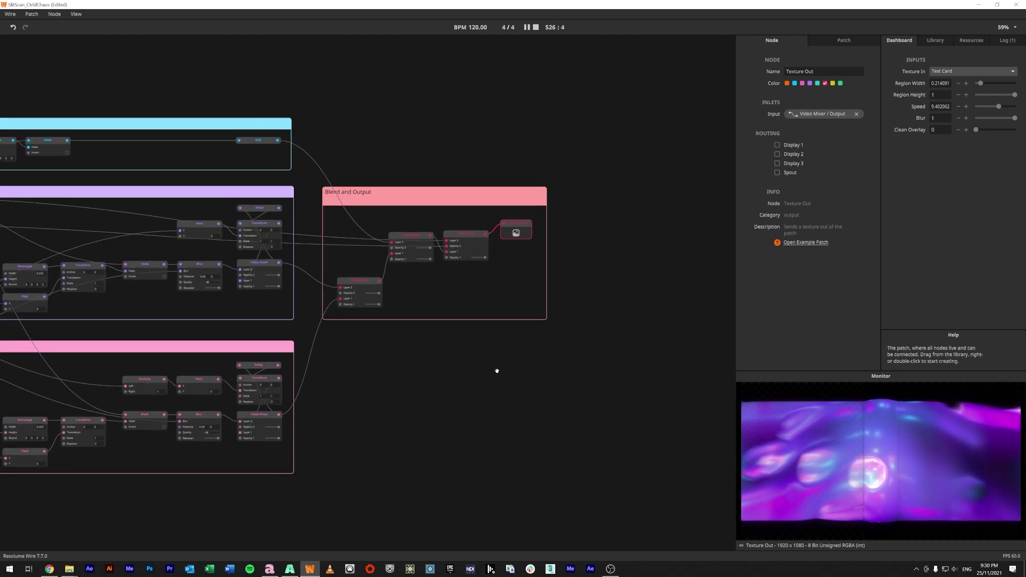
drag(624, 412, 563, 424)
scroll(521, 411, down, 1)
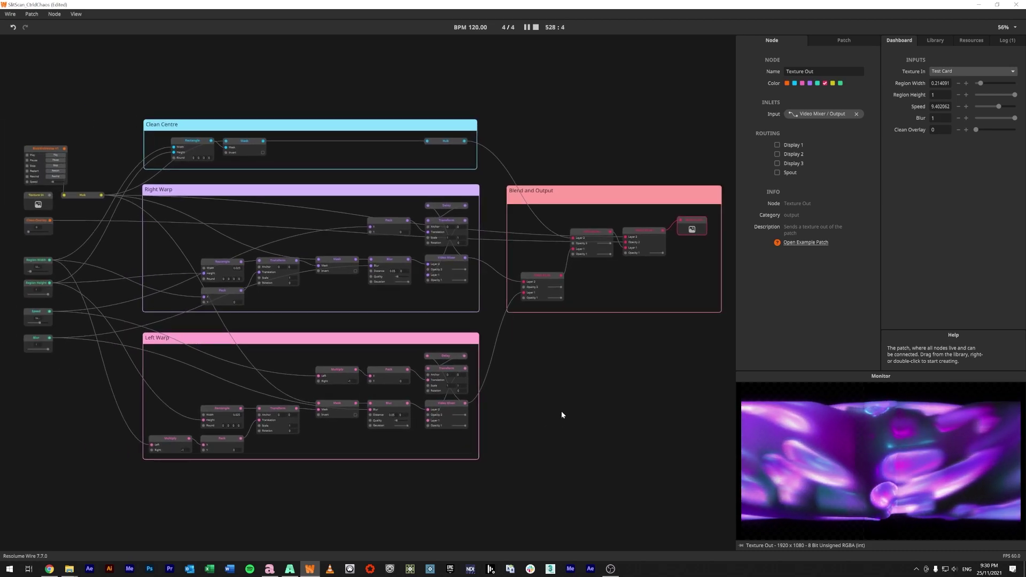
drag(146, 162, 294, 202)
scroll(294, 202, up, 6)
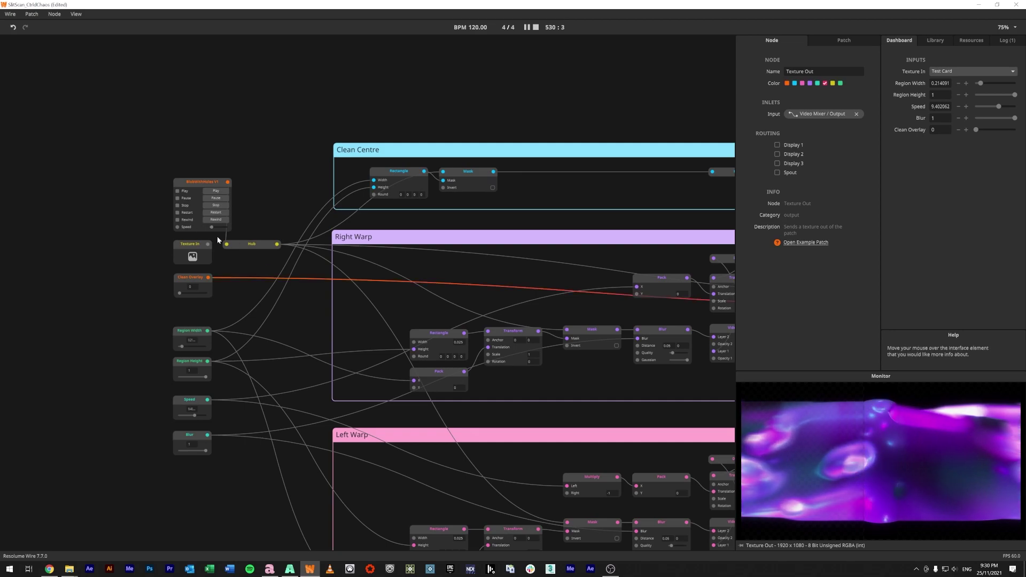
scroll(491, 98, down, 2)
drag(490, 98, 275, 113)
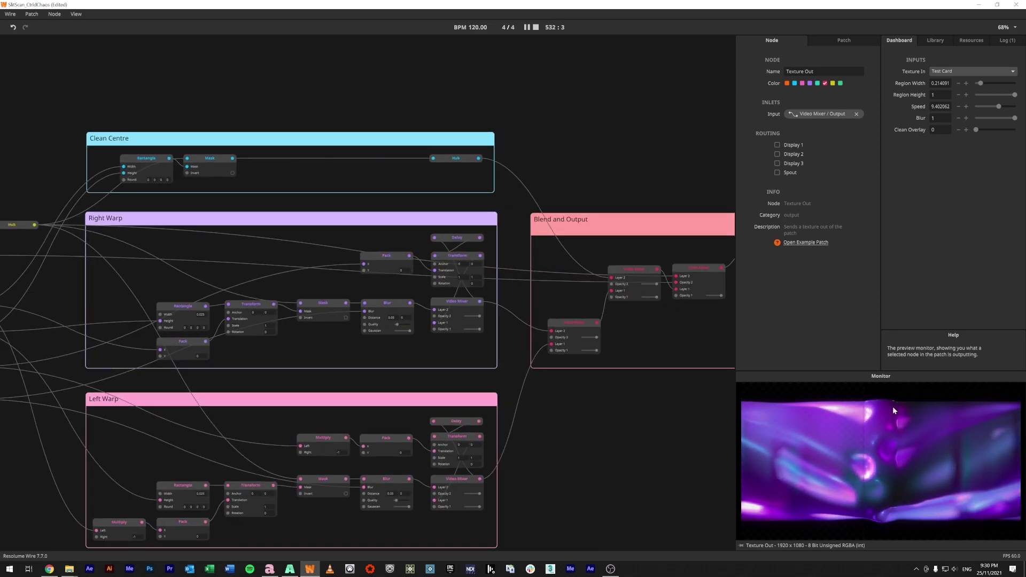
drag(639, 491, 676, 460)
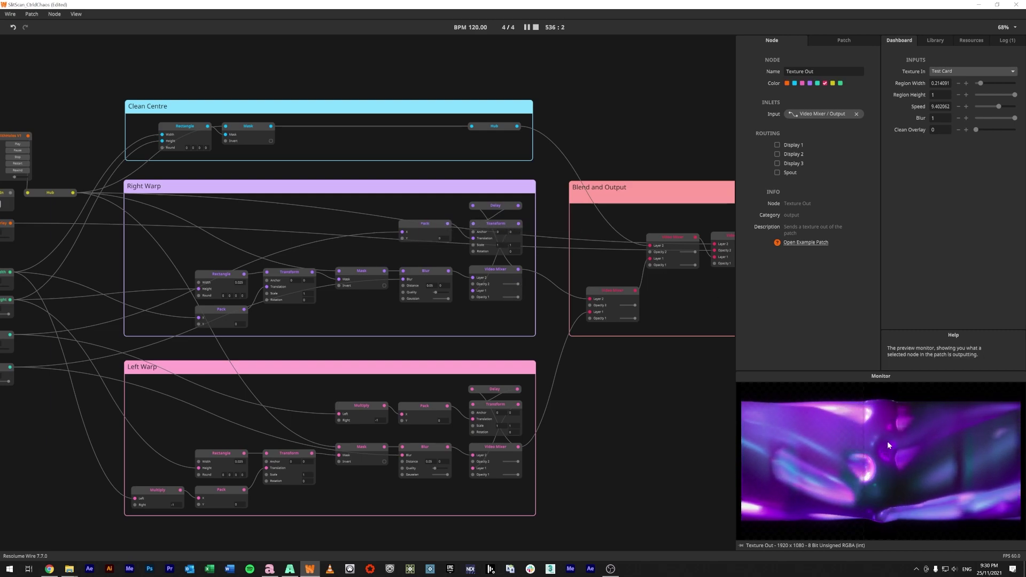
drag(521, 404, 342, 410)
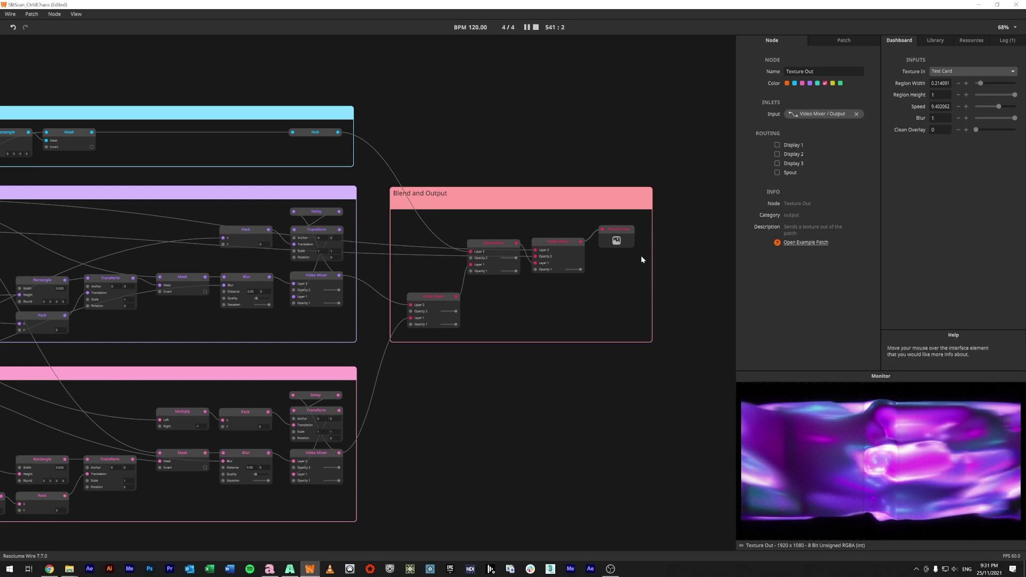
click(611, 262)
click(618, 230)
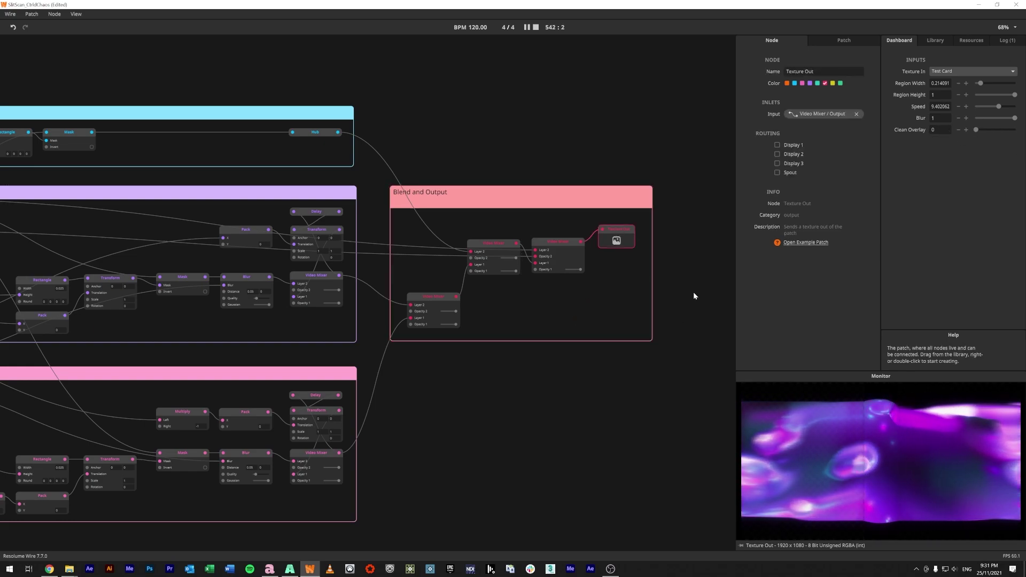